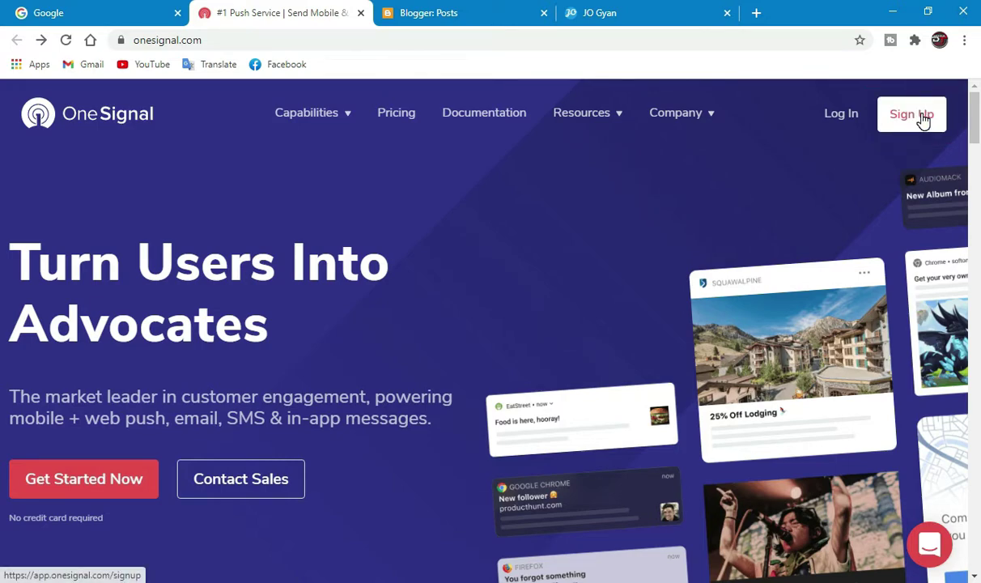
Open the OneSignal sign-up form and fill in the account's e-mail address.
left_click(923, 119)
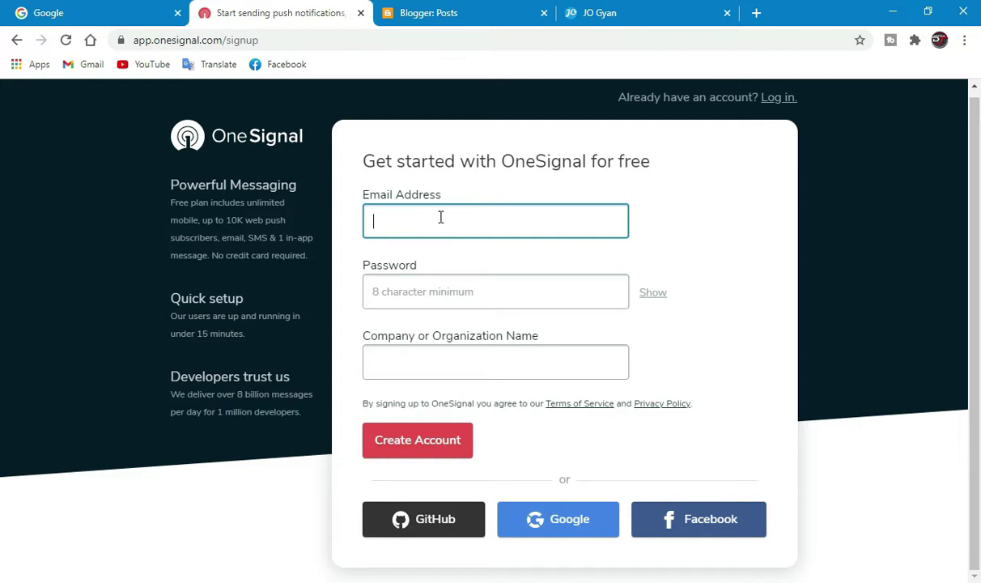
left_click(442, 284)
left_click(773, 336)
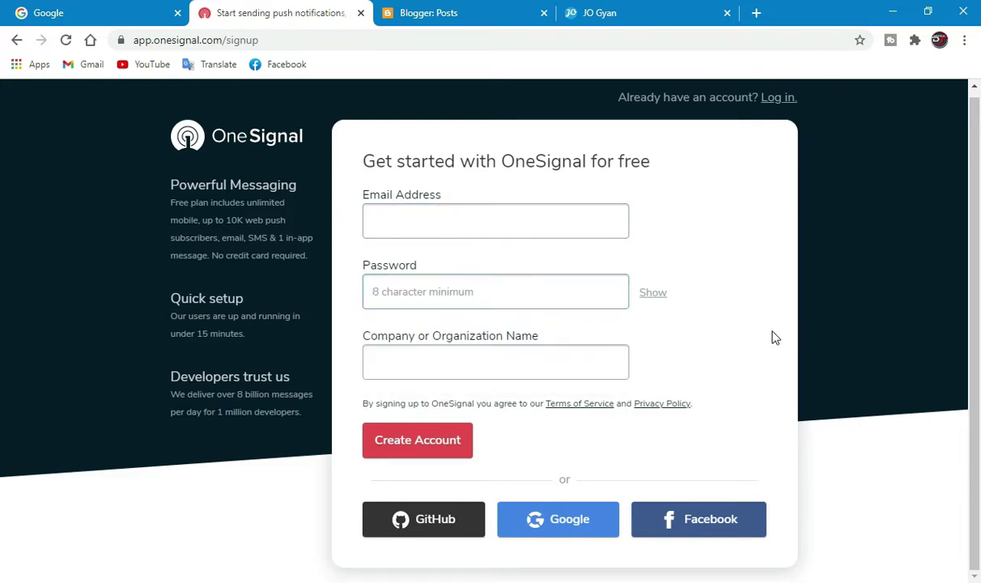
left_click(572, 361)
left_click(468, 223)
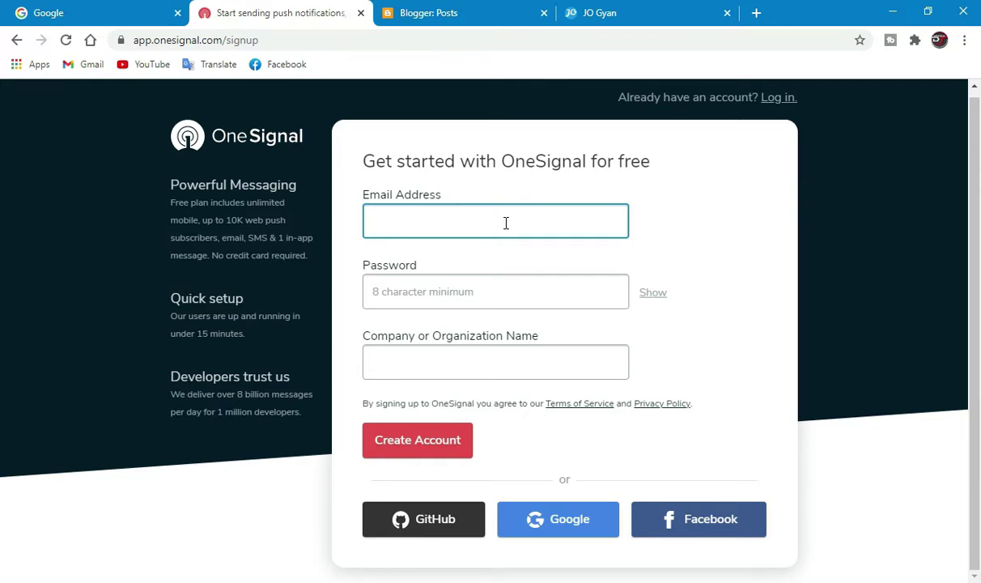
key("ctrl+v")
Fill the password field with the browser's suggested password, enter Jo Gyan as the company name, and create the account.
left_click(443, 284)
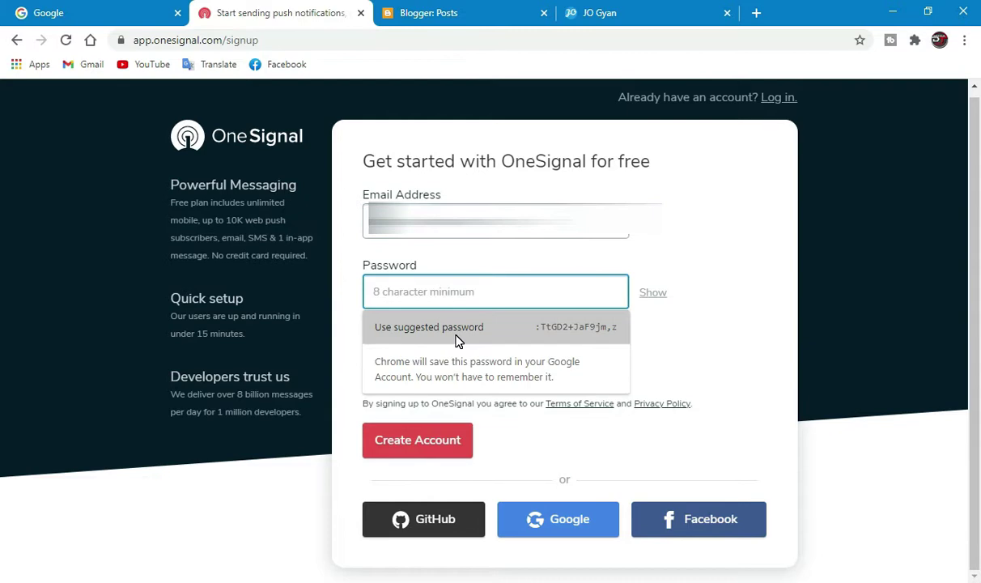
left_click(458, 340)
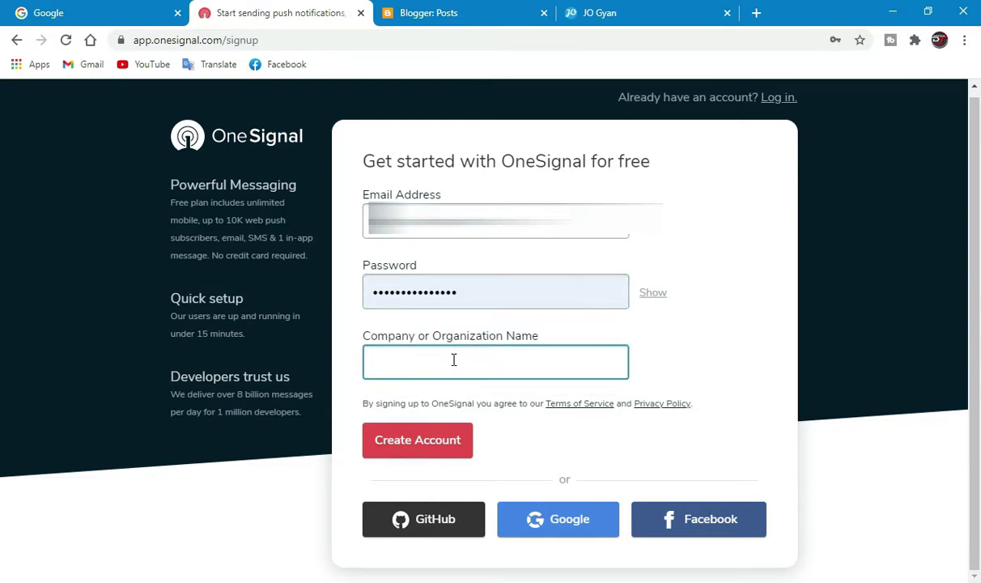
type("Jo Gyan")
left_click(428, 442)
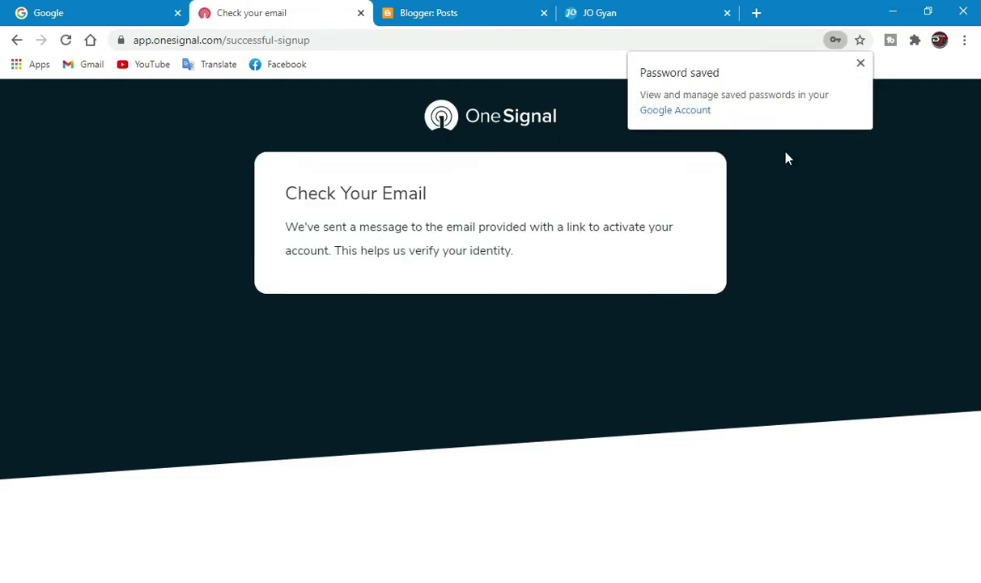
left_click(860, 63)
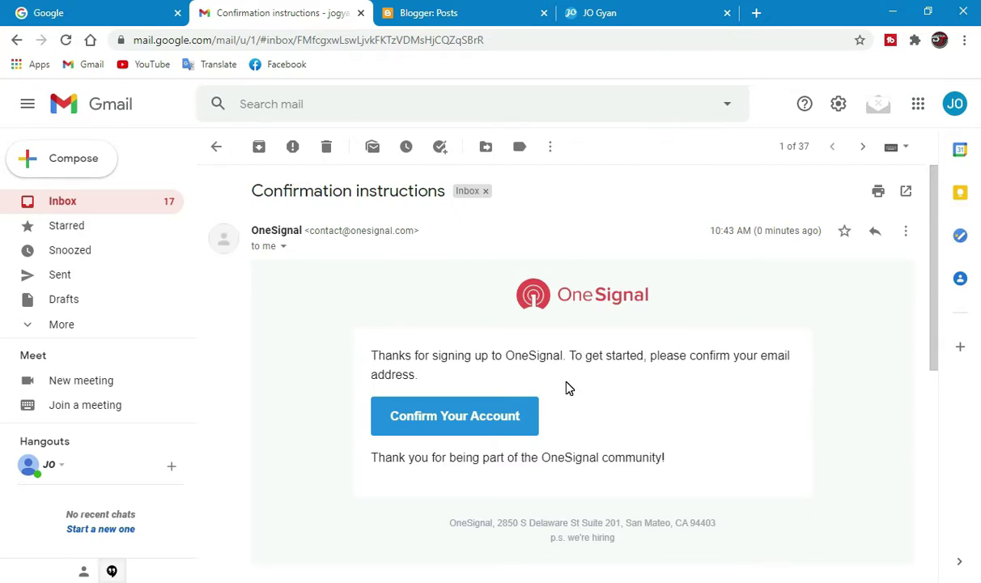
Confirm the new account from the OneSignal confirmation e-mail and close the mailbox page.
scroll(652, 346, "down", 1)
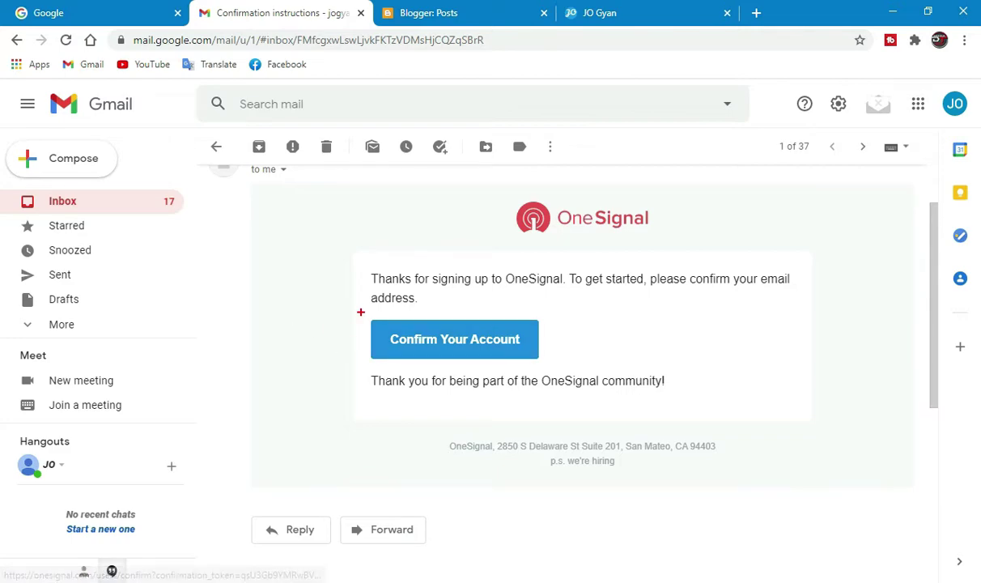
left_click_drag(361, 312, 558, 369)
key("Escape")
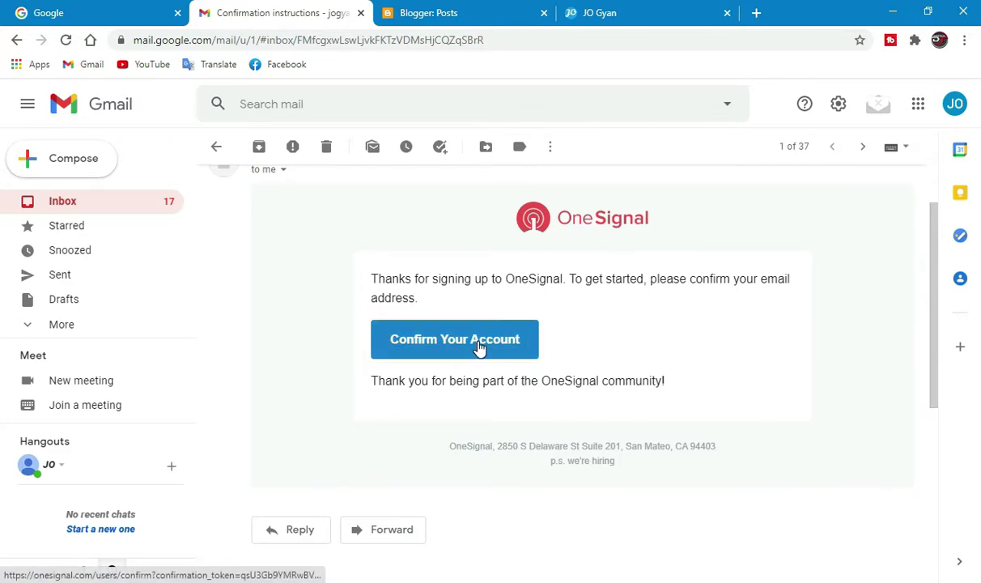
left_click(480, 347)
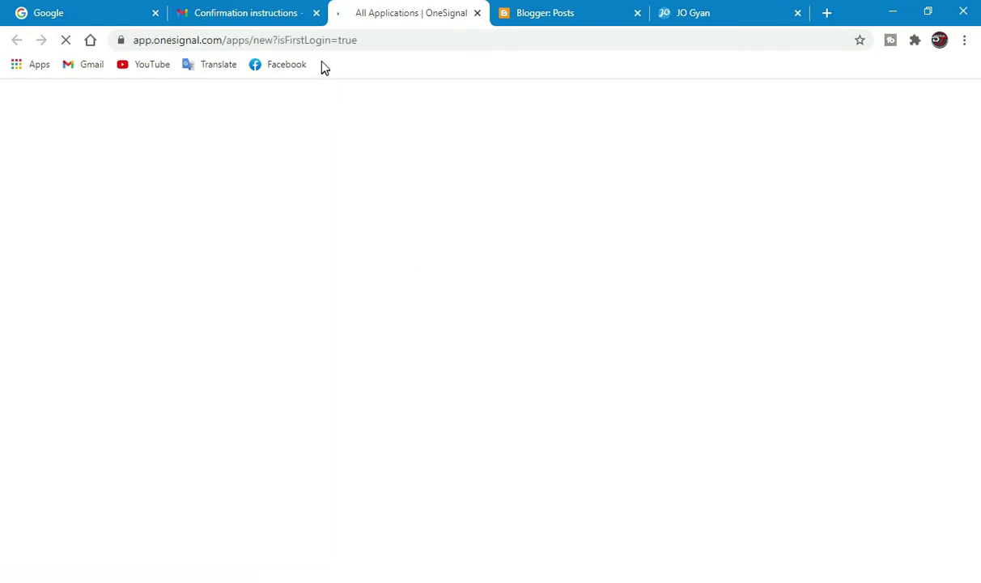
left_click(317, 18)
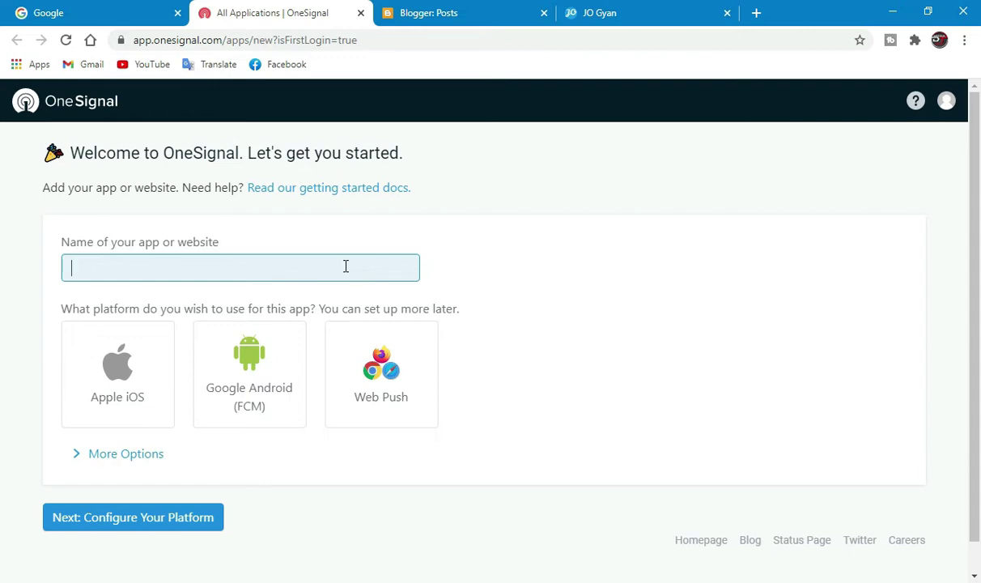
Name the website JO Gyan, choose Web Push as its platform, and continue to the platform configuration.
type("JO Gyan")
left_click(389, 361)
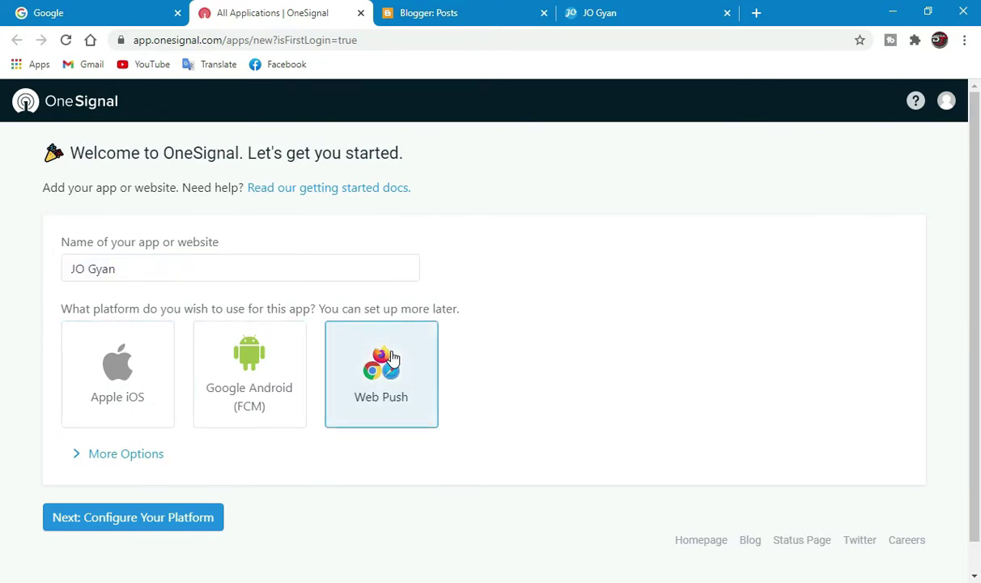
left_click(119, 460)
scroll(160, 449, "down", 3)
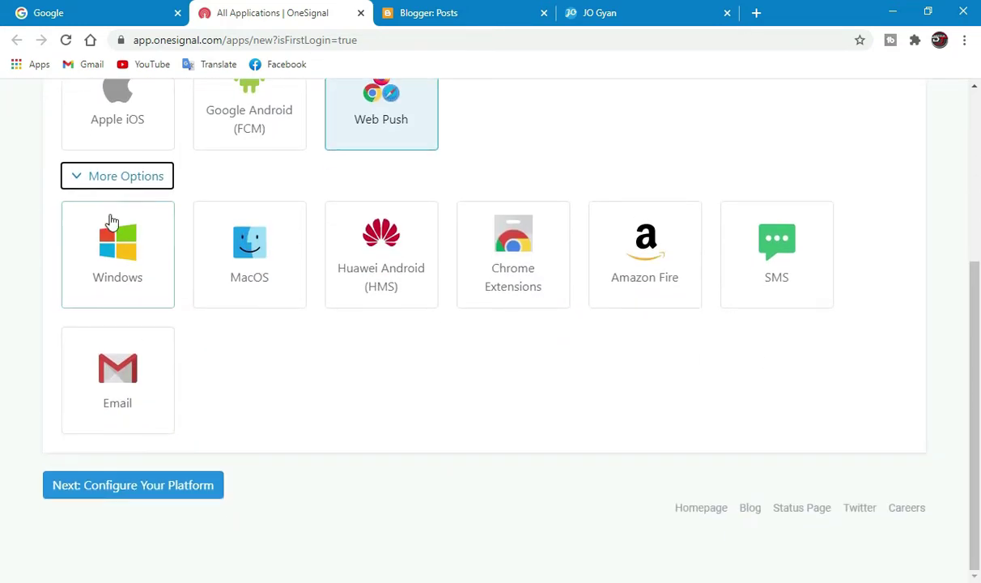
left_click(112, 181)
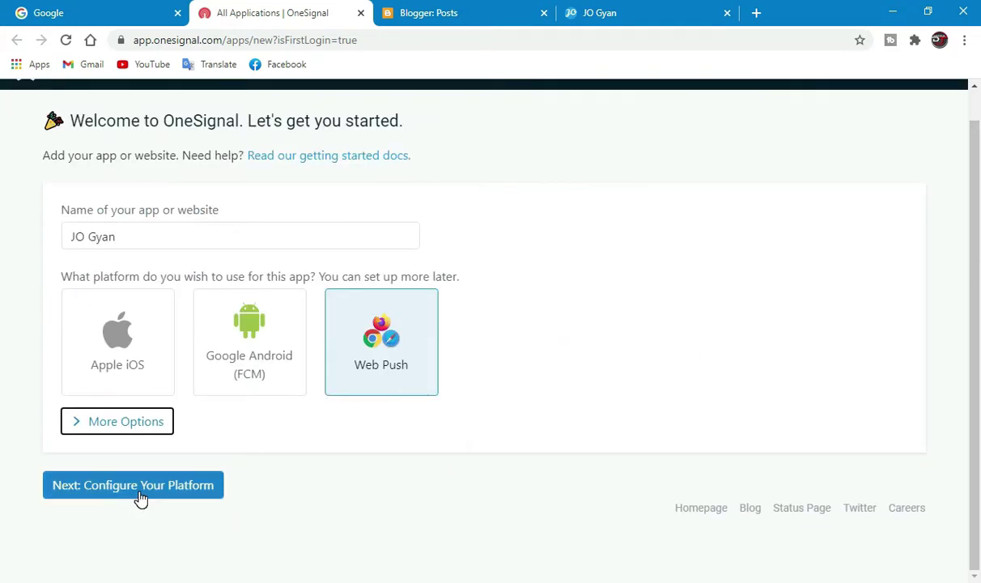
left_click(141, 487)
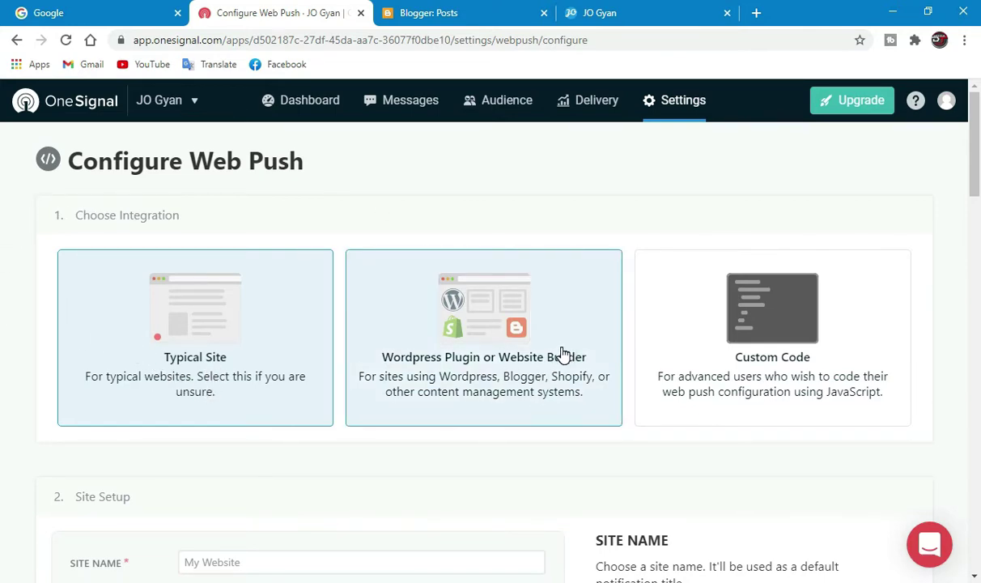
Choose the WordPress Plugin or Website Builder integration with Blogger as the website builder.
left_click(564, 390)
scroll(564, 389, "down", 2)
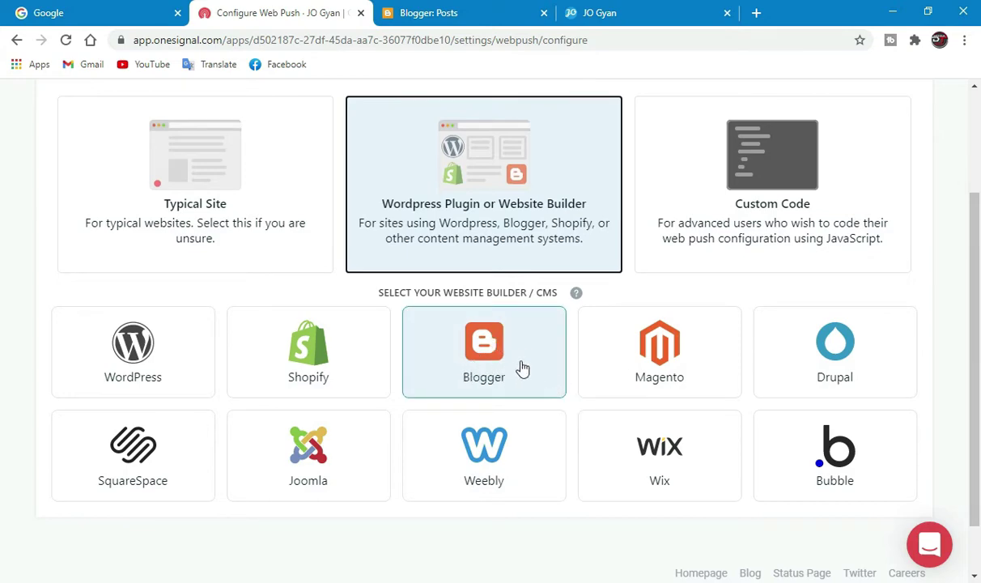
left_click(478, 359)
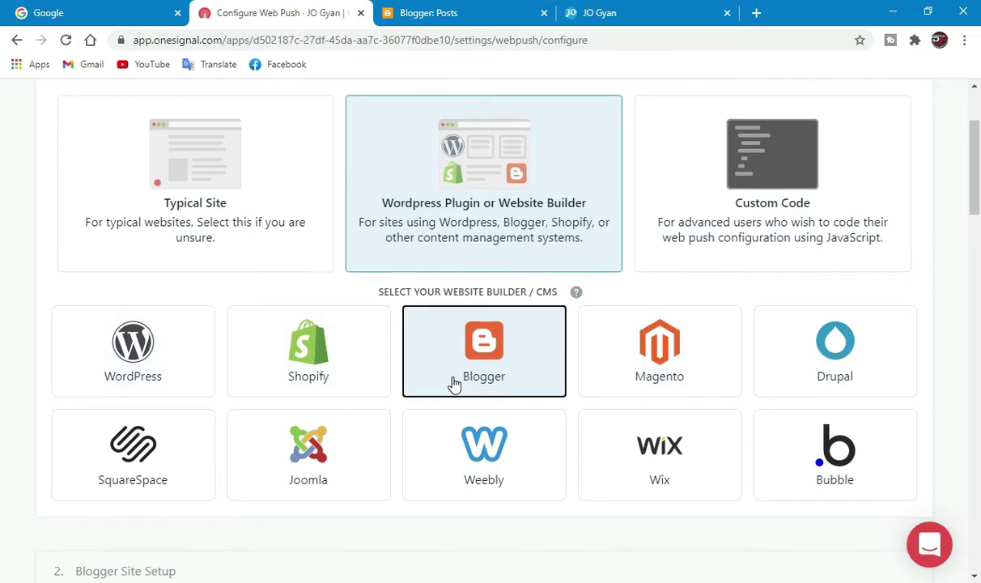
scroll(454, 382, "down", 3)
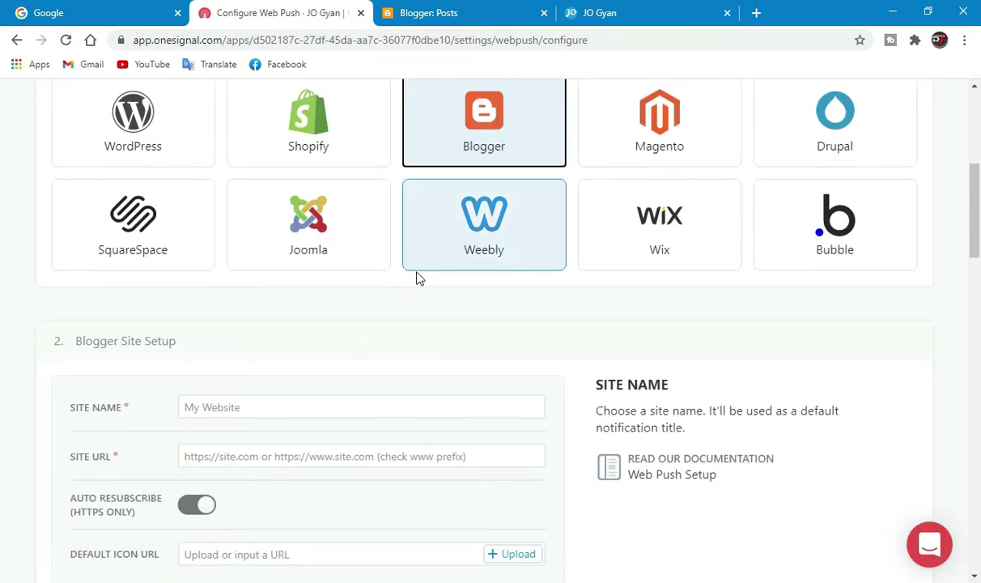
scroll(323, 307, "down", 1)
left_click(283, 322)
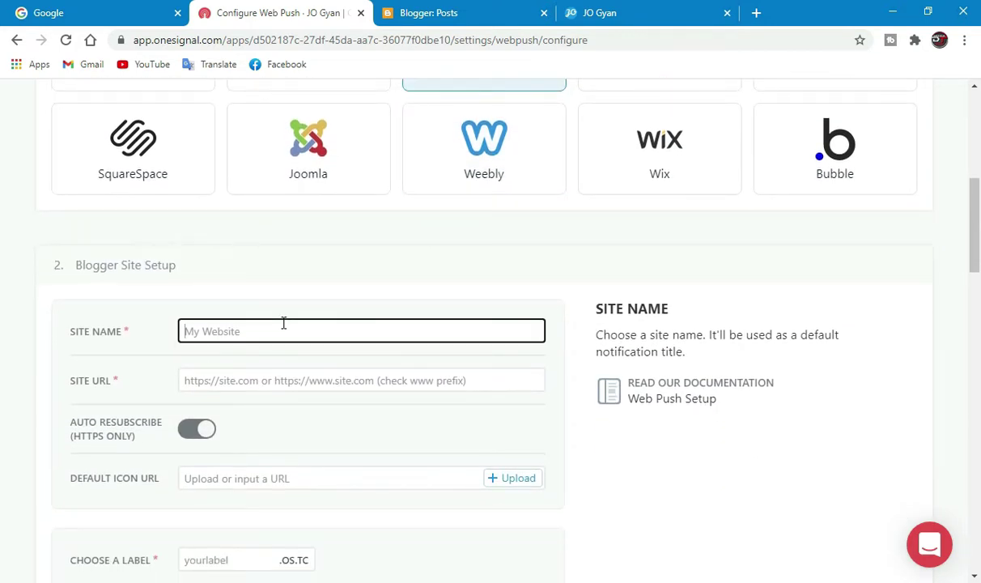
type("JO Gyan")
left_click(260, 374)
left_click(613, 20)
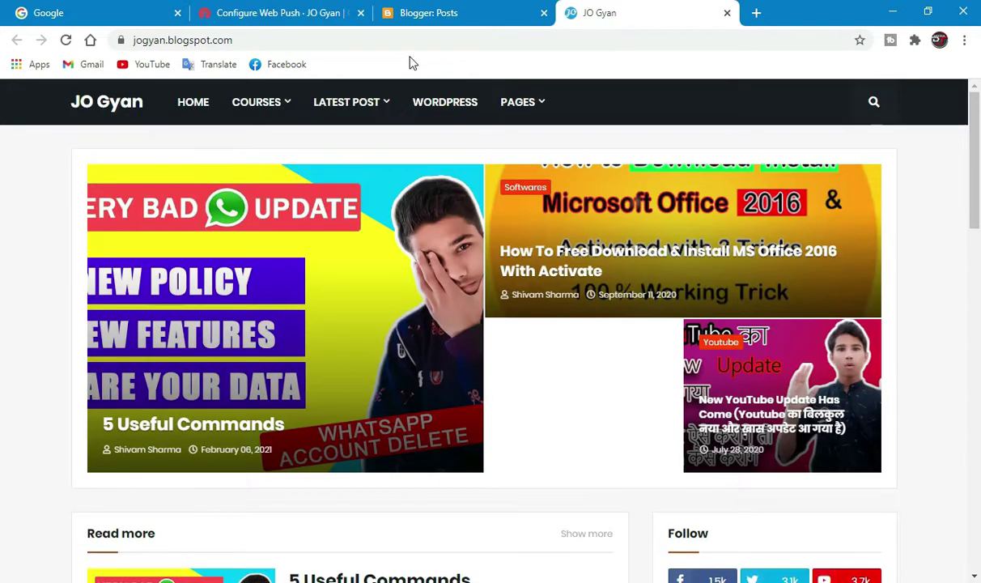
left_click(406, 40)
key("ctrl+c")
left_click(283, 13)
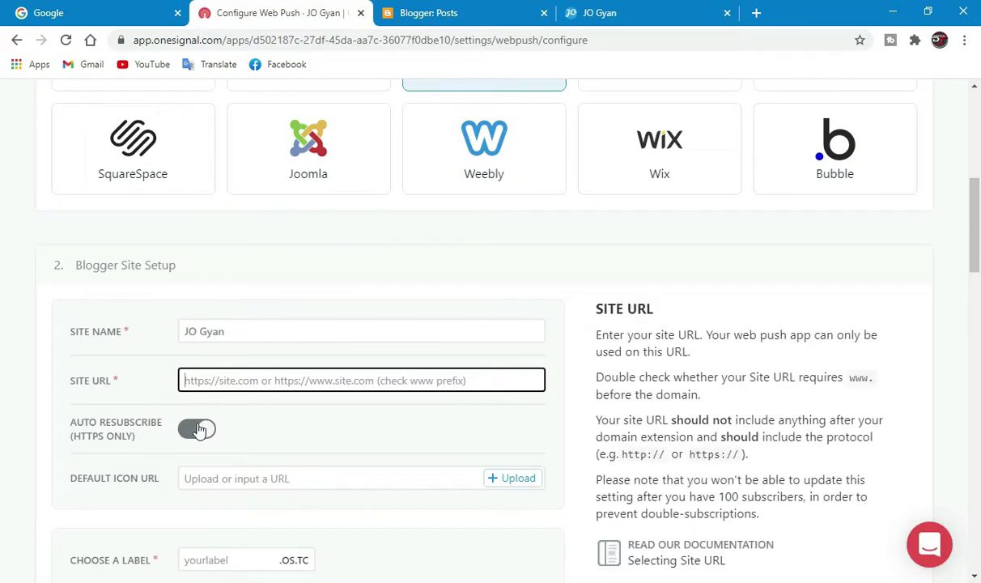
key("ctrl+v")
left_click(3, 417)
scroll(127, 377, "down", 1)
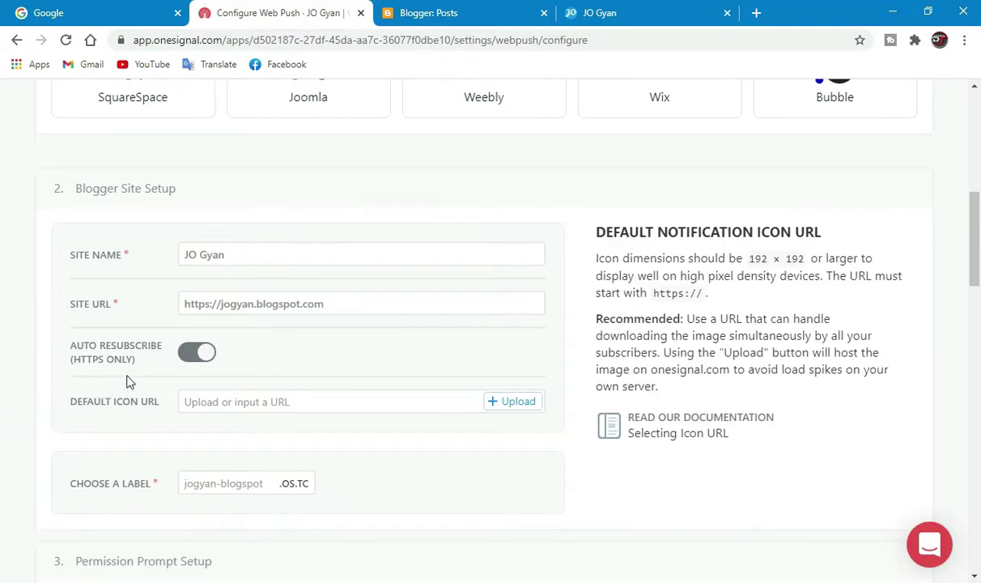
left_click(204, 357)
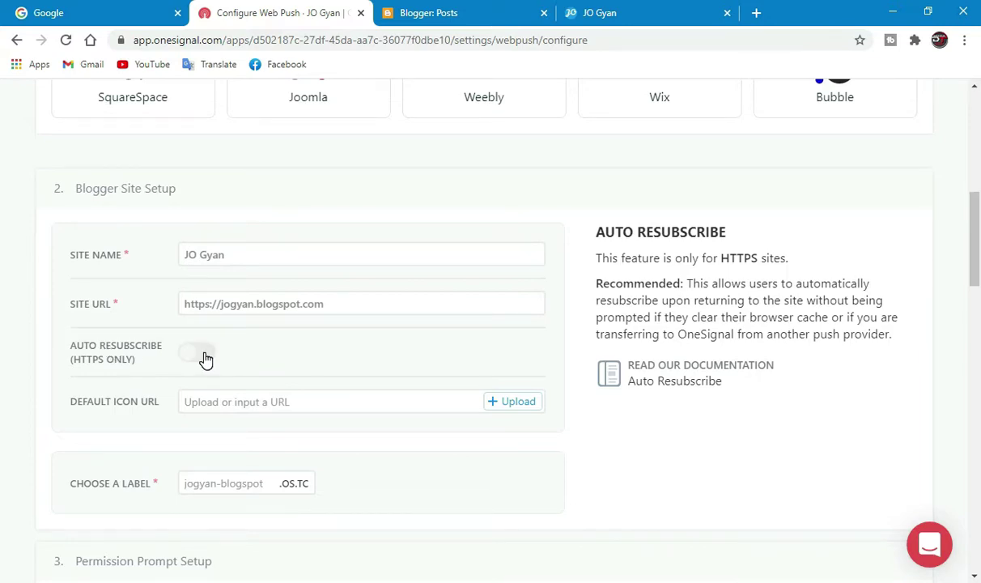
left_click(204, 357)
Leave the default icon URL empty and set the site's label to jogyan-blogspo.
scroll(16, 373, "down", 2)
left_click(212, 249)
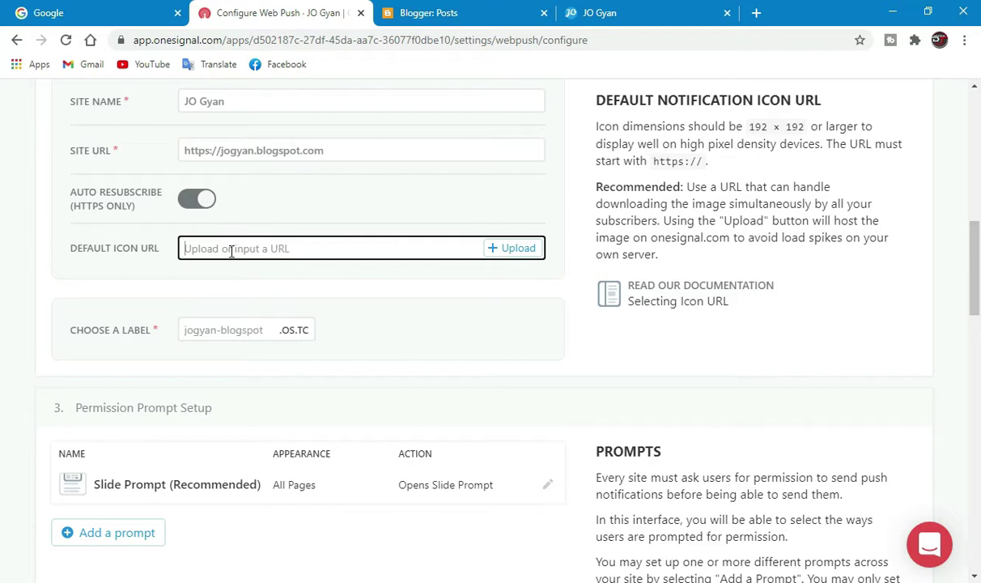
scroll(2, 282, "up", 1)
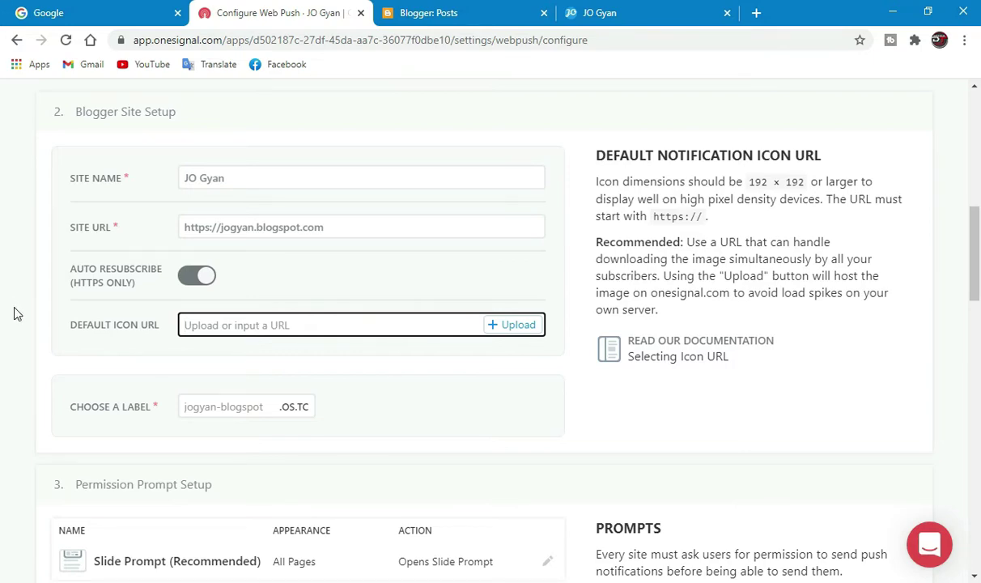
scroll(13, 291, "down", 1)
left_click(237, 338)
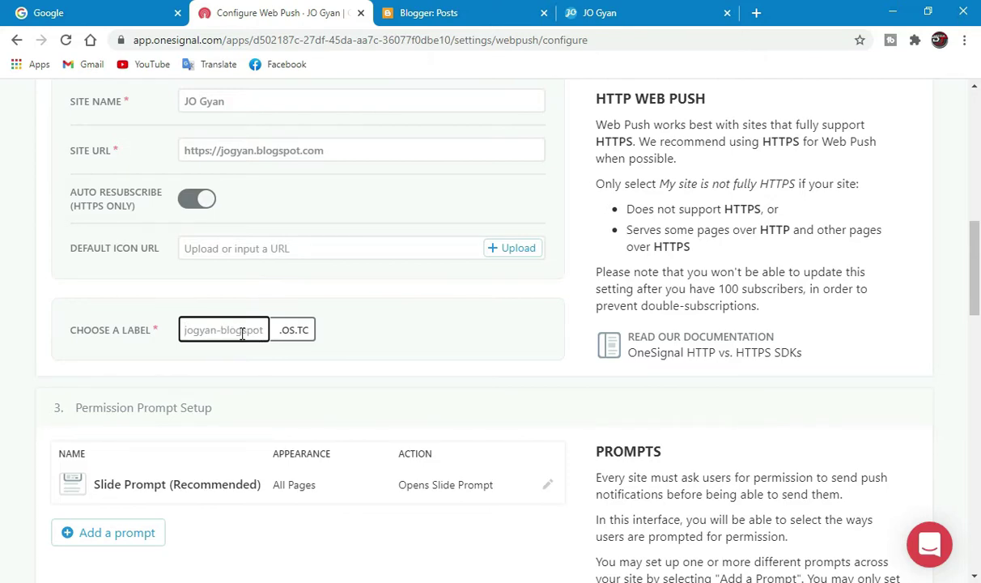
type("jogyan-blogspo")
scroll(274, 324, "down", 1)
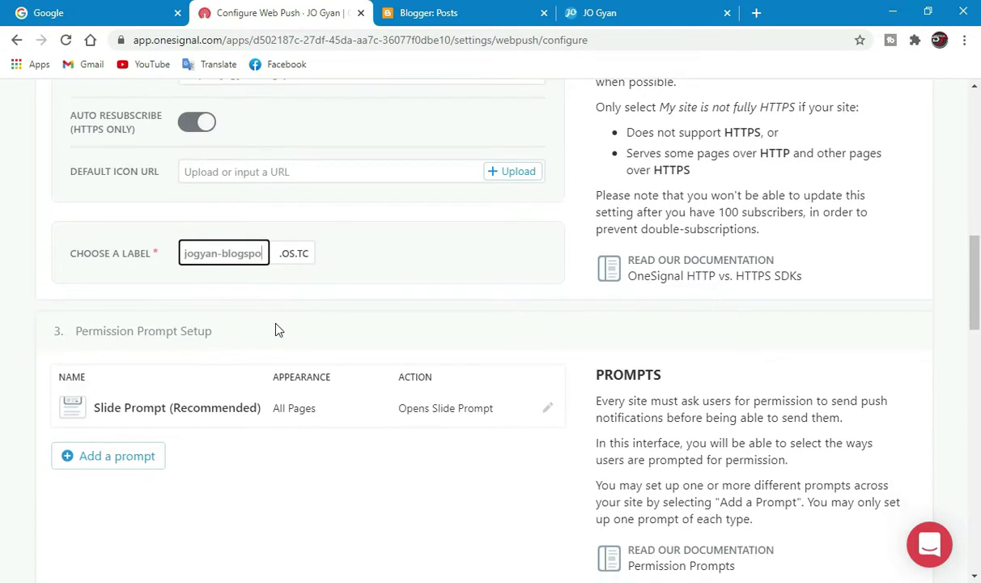
scroll(206, 312, "up", 3)
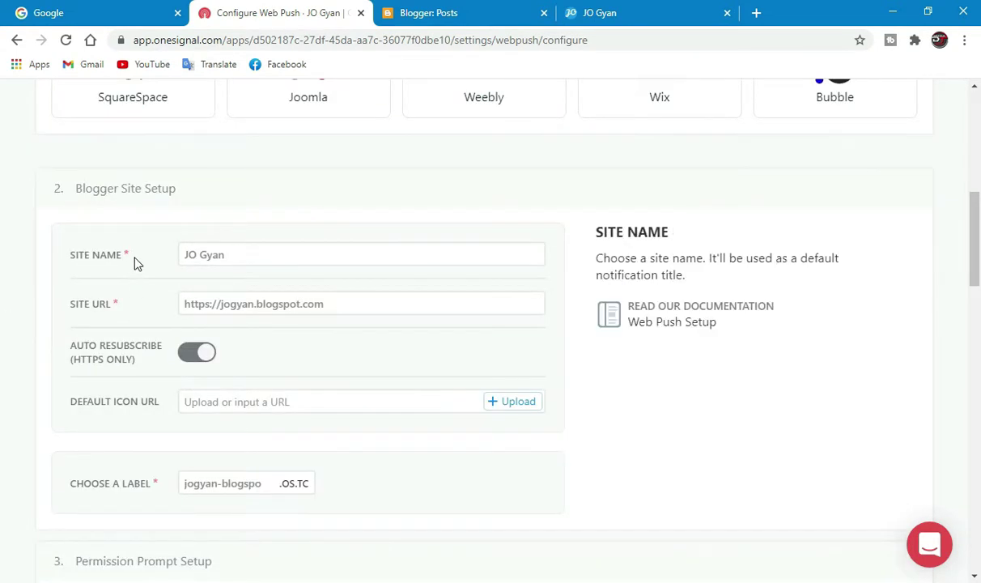
left_click(229, 256)
left_click(279, 305)
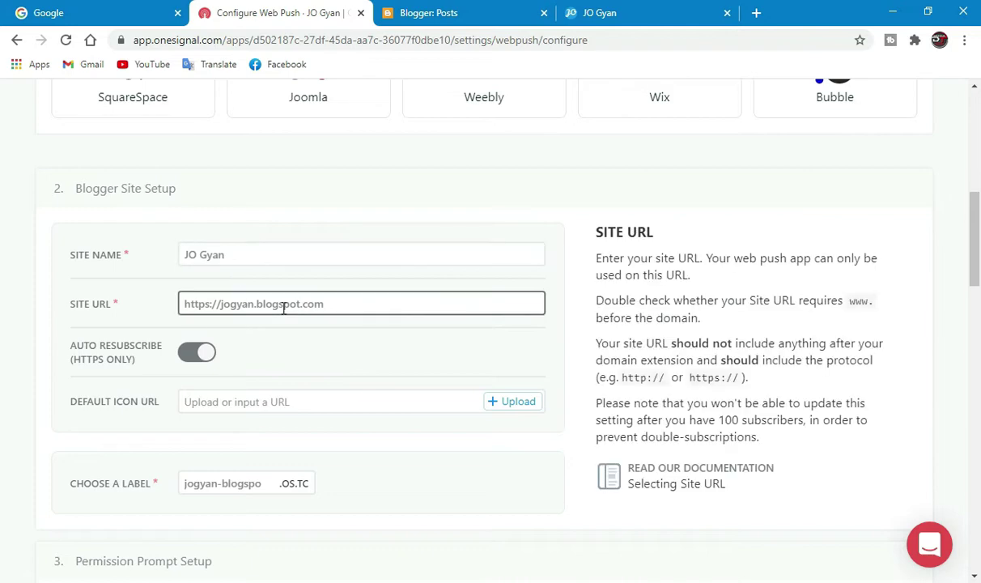
scroll(267, 316, "down", 2)
left_click(239, 338)
Add a permission prompt of the Subscription Bell type with the Medium size.
scroll(239, 338, "down", 2)
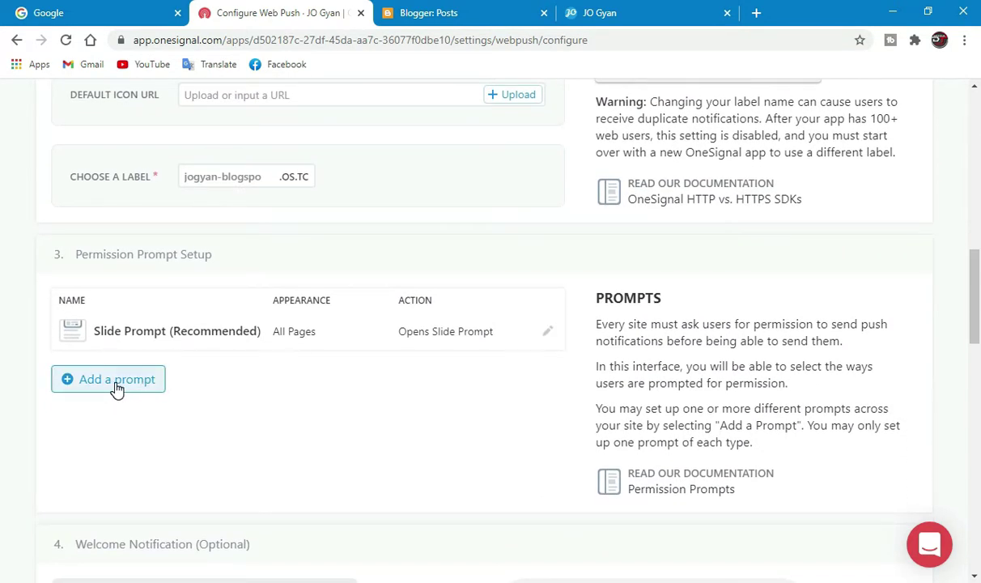
left_click(111, 382)
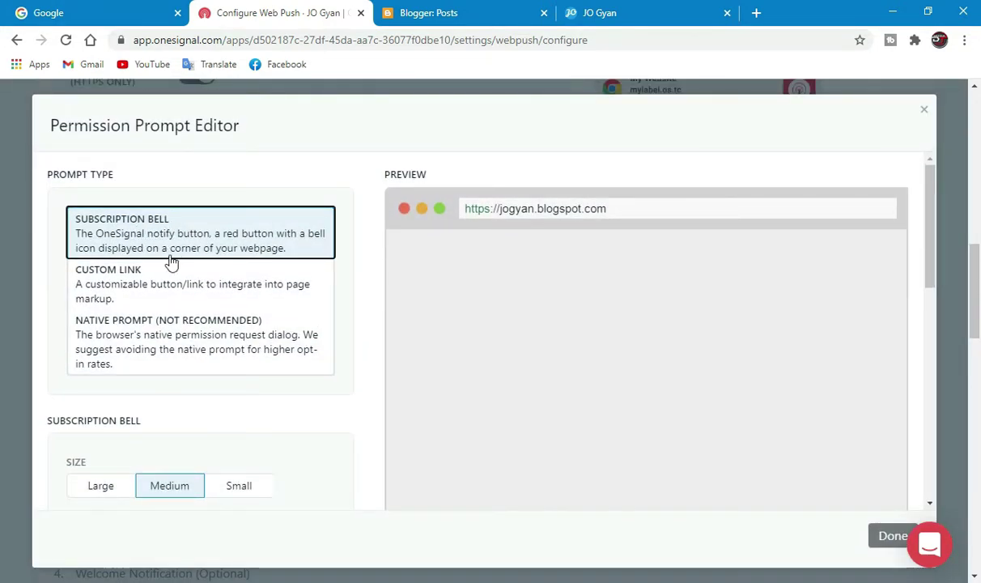
scroll(166, 267, "down", 3)
left_click(104, 257)
left_click(161, 259)
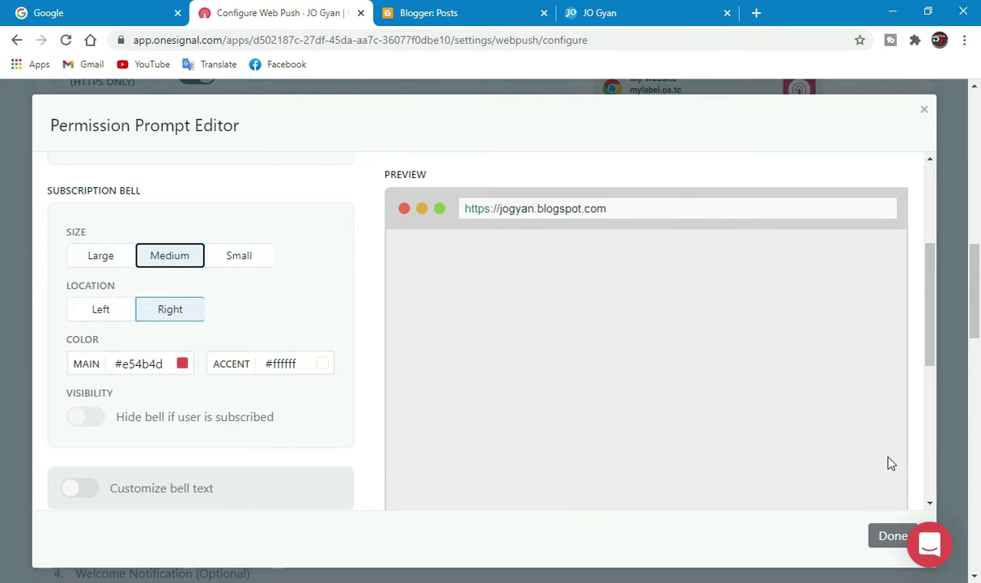
Change the subscription bell's main color to purple #9b4be5.
scroll(217, 295, "down", 2)
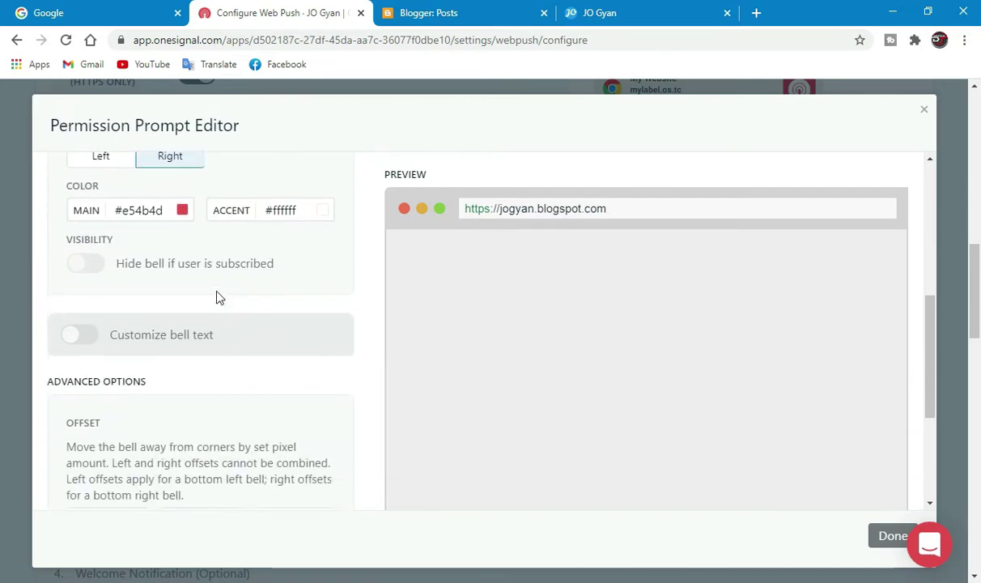
left_click(182, 210)
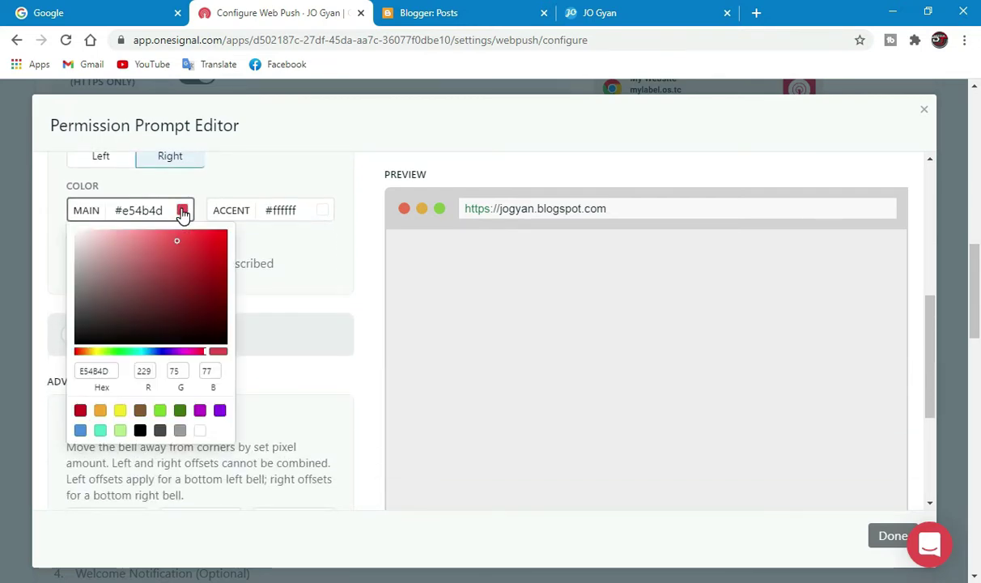
left_click(174, 351)
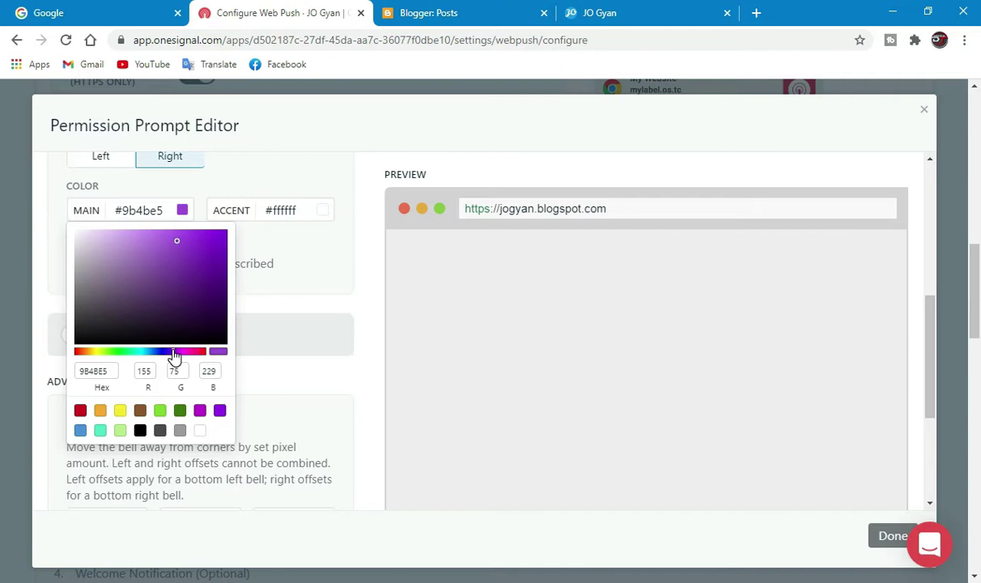
Change the subscription bell's main color to blue #0013ff and finish editing the prompt.
left_click(158, 352)
left_click_drag(158, 355, 160, 353)
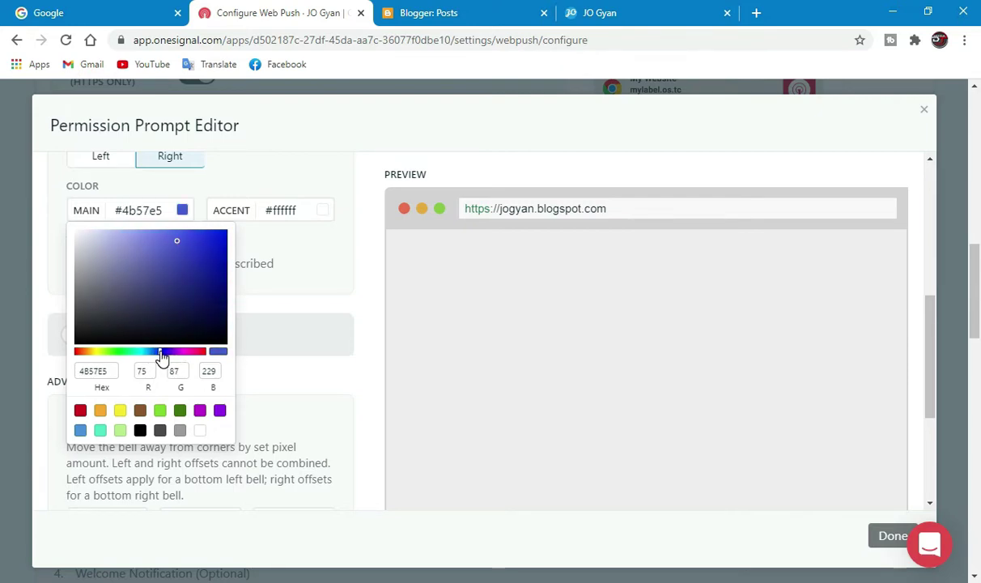
left_click_drag(178, 258, 236, 228)
left_click(322, 247)
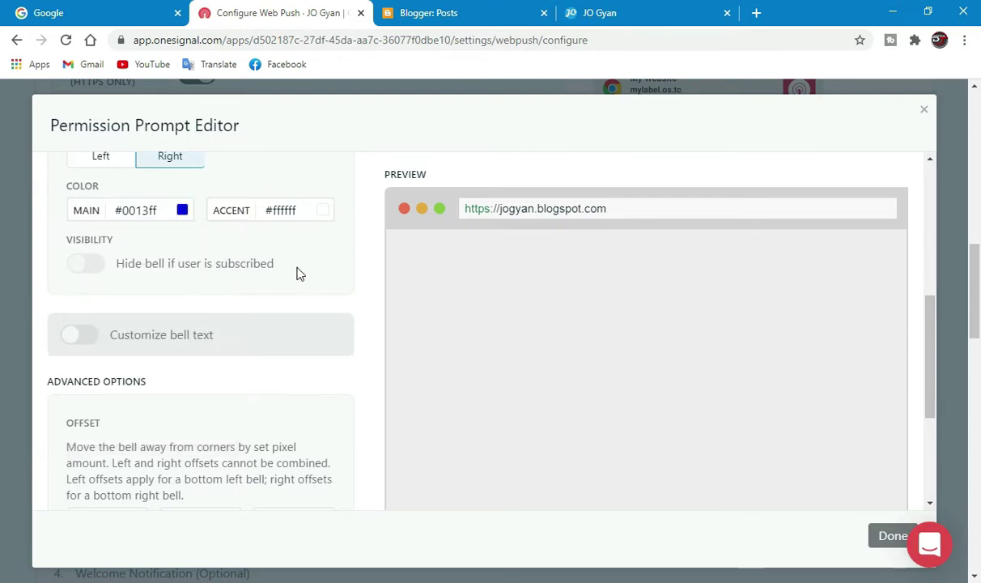
scroll(299, 279, "down", 1)
scroll(170, 291, "up", 2)
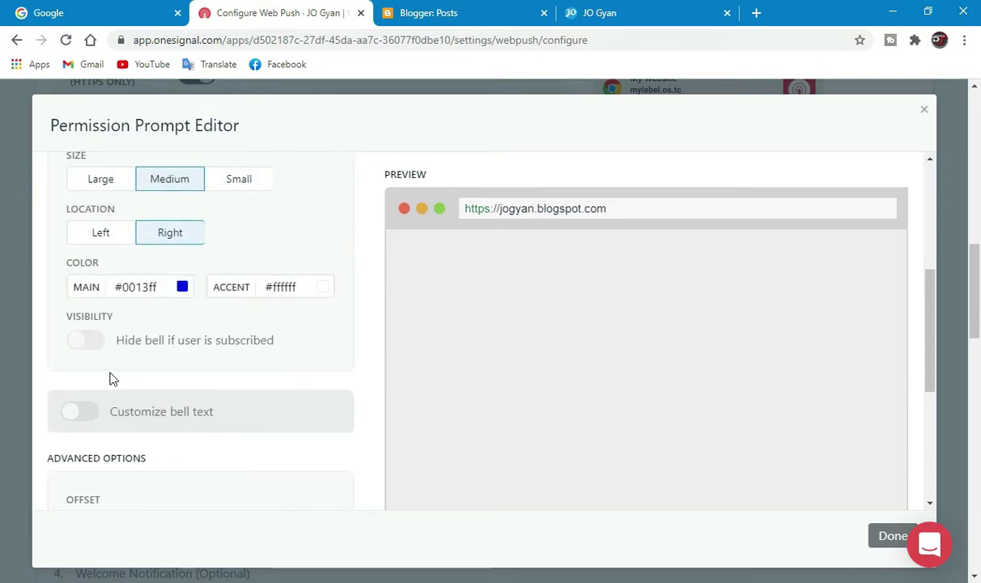
scroll(109, 376, "down", 3)
scroll(172, 406, "down", 1)
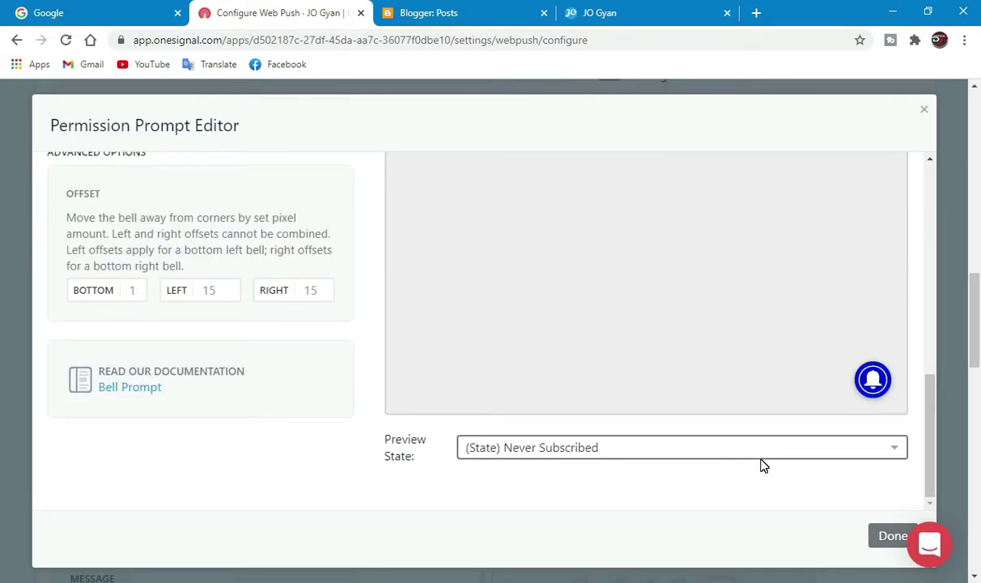
left_click(887, 530)
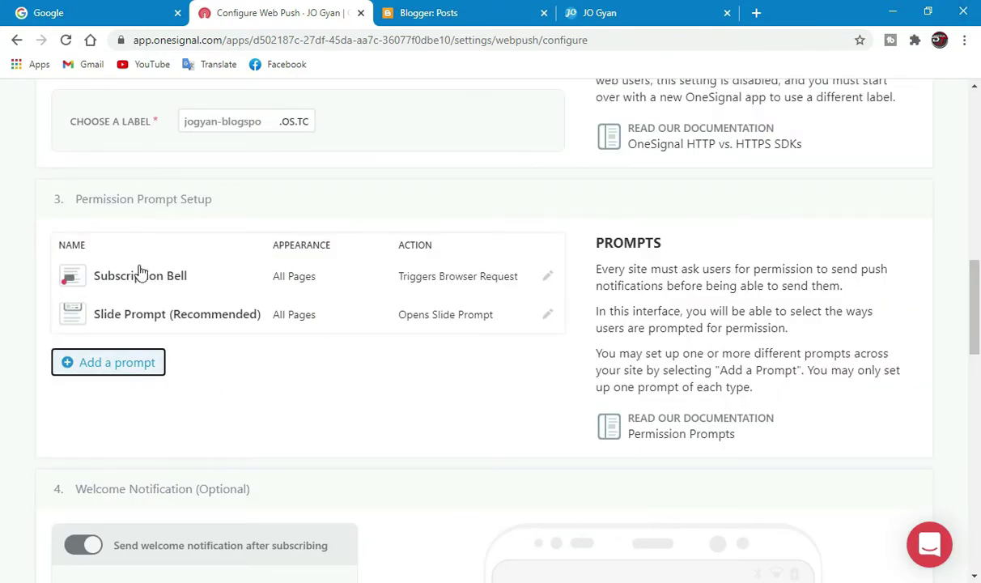
Examine the Slide Prompt's text, auto-prompt and category settings, leaving them unedited.
left_click(192, 320)
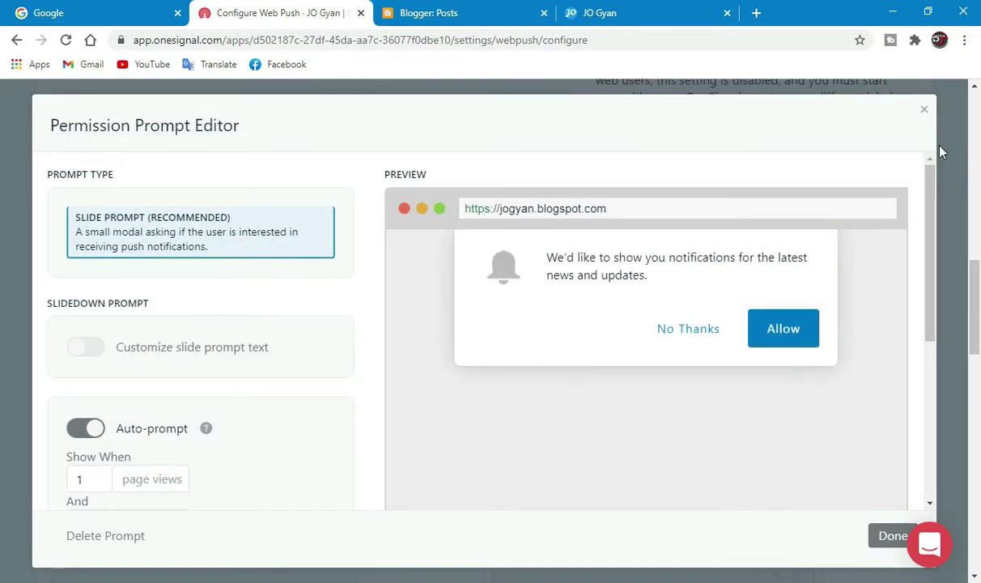
scroll(350, 383, "down", 4)
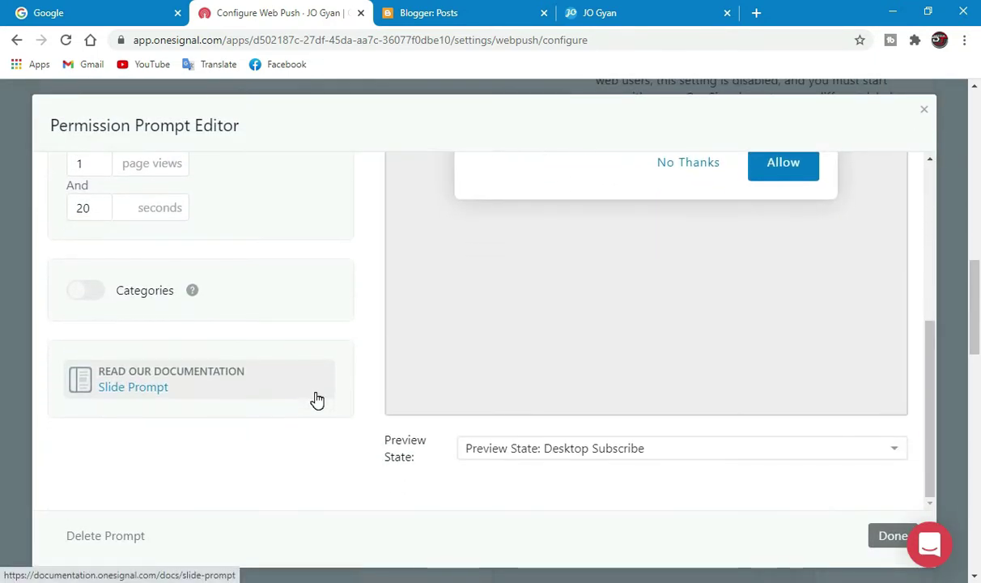
scroll(839, 175, "up", 4)
scroll(670, 354, "down", 2)
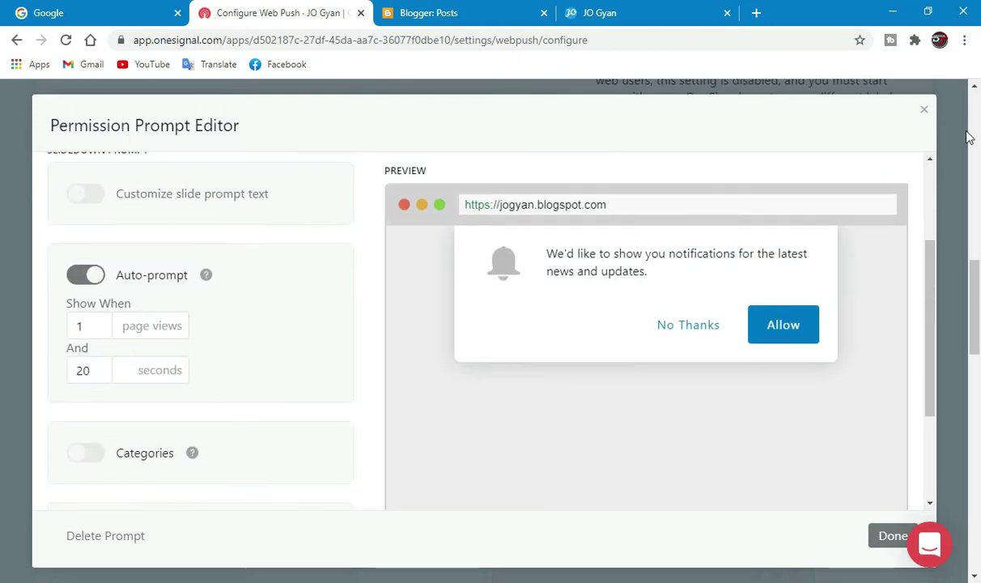
left_click(924, 108)
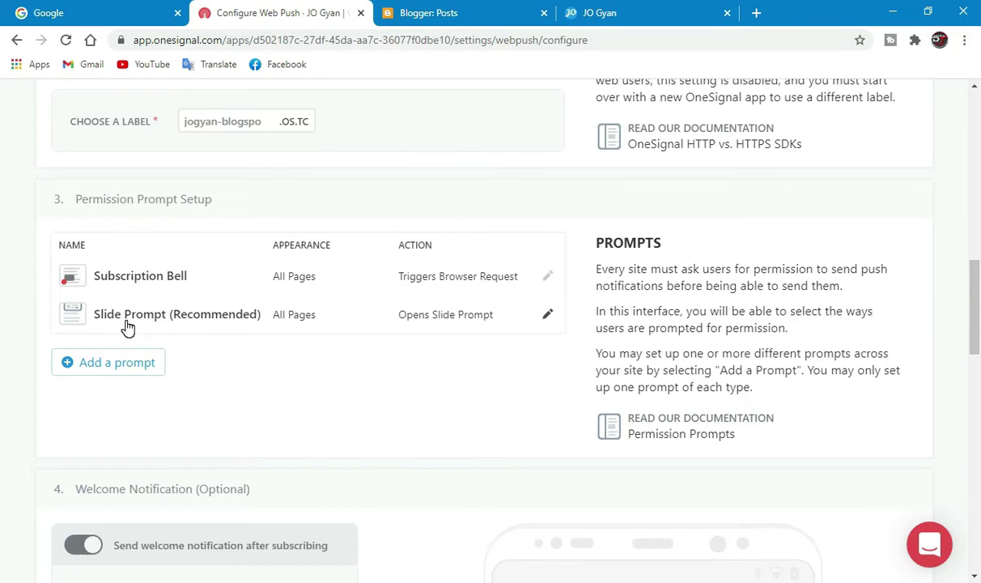
Set the welcome notification's message to "Thanks For Join This Family".
scroll(127, 327, "down", 5)
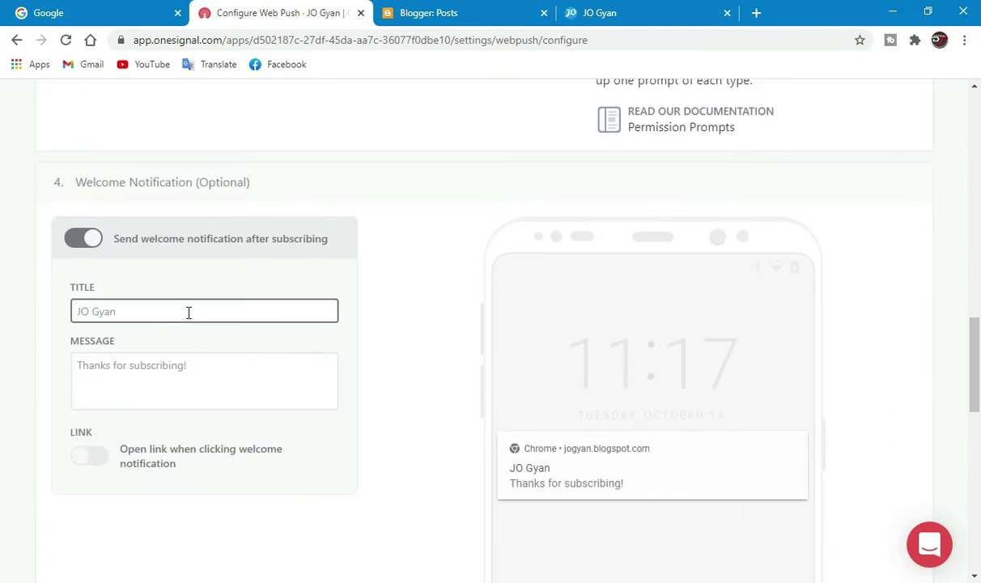
scroll(613, 403, "down", 1)
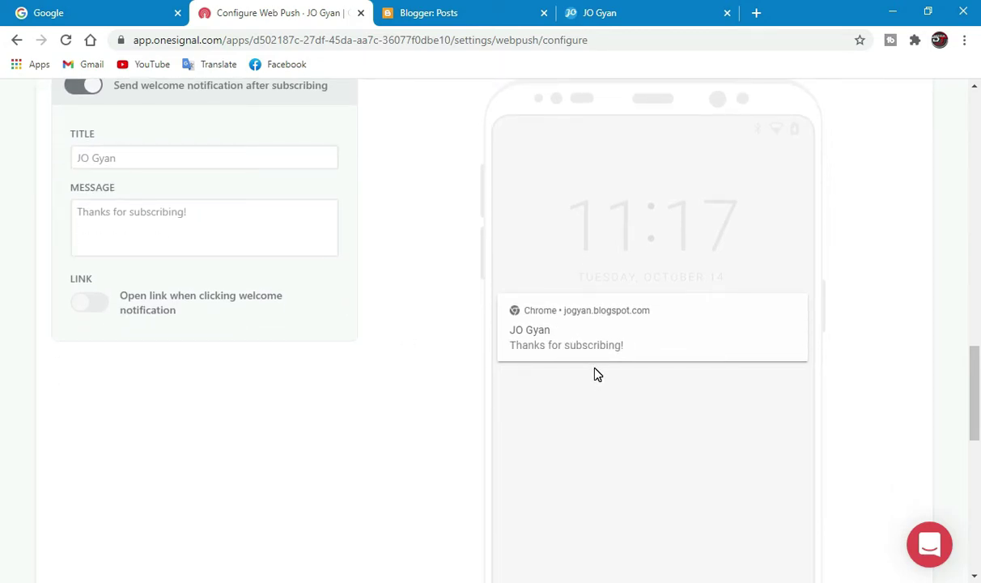
scroll(597, 365, "up", 1)
left_click(256, 296)
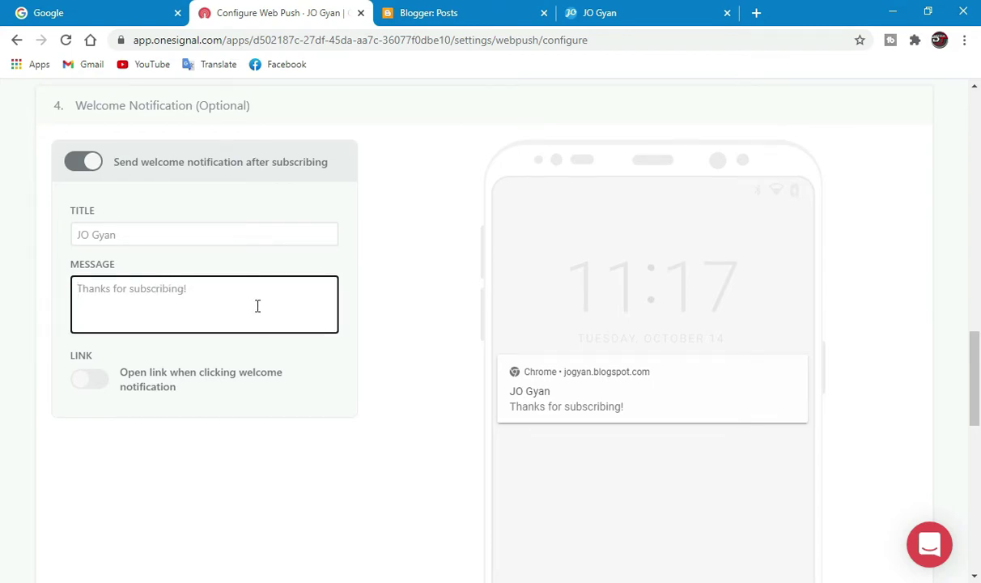
type("Thanks For Join")
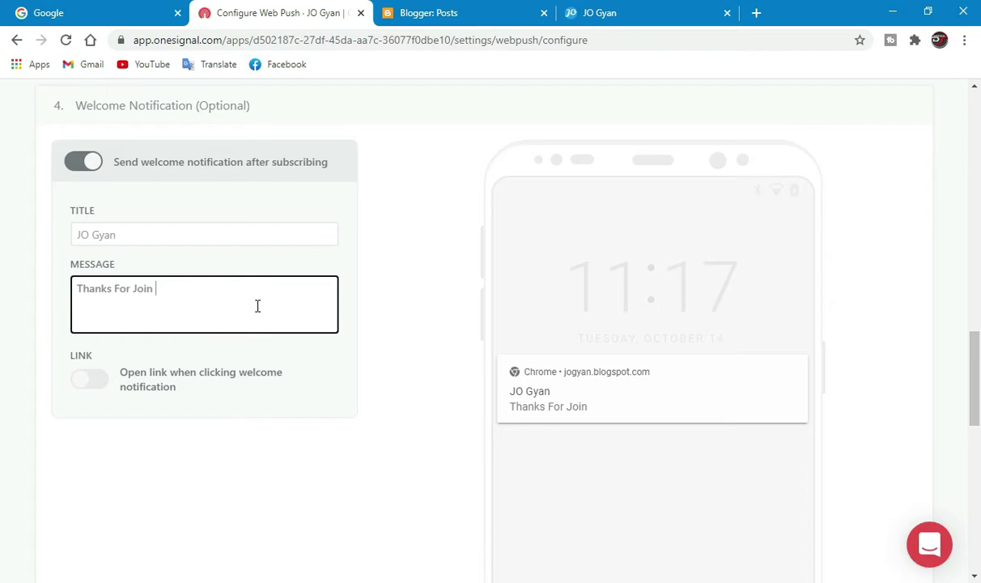
type("This Fam")
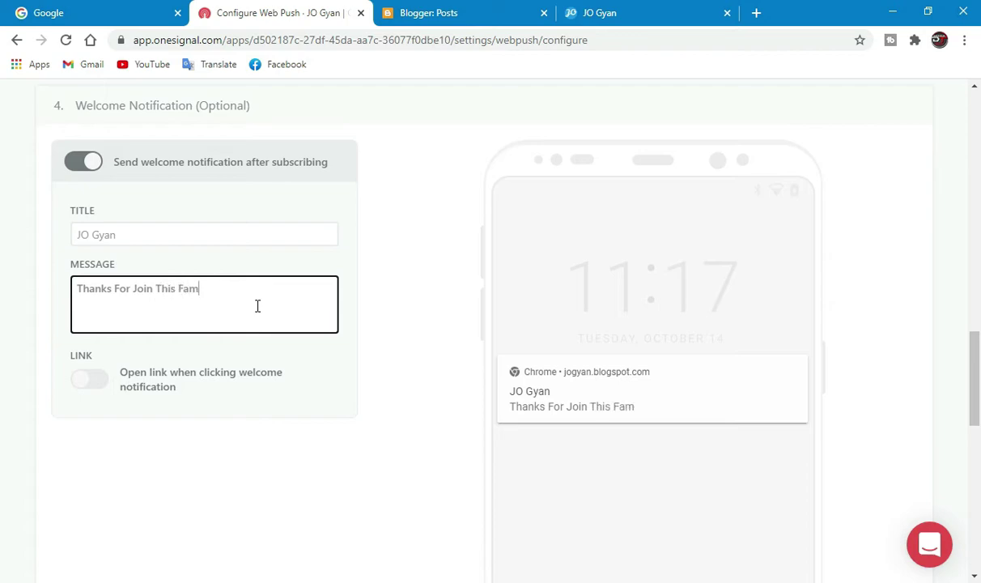
type("ily")
Preview the welcome notification as shown on Windows and macOS.
scroll(237, 291, "down", 1)
scroll(648, 330, "down", 5)
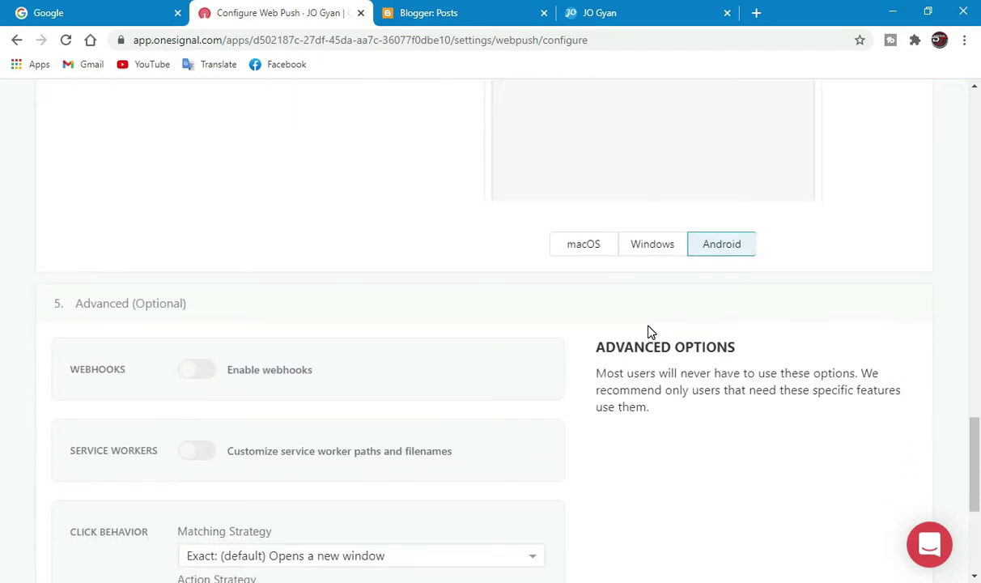
scroll(649, 330, "up", 2)
left_click(654, 397)
scroll(654, 404, "up", 1)
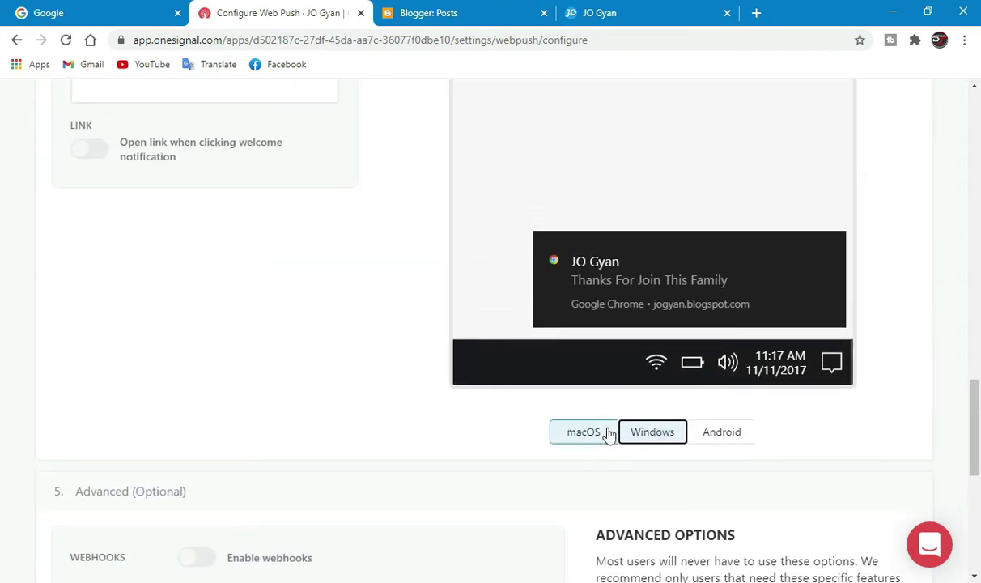
left_click(603, 433)
scroll(661, 451, "up", 2)
Save the web push configuration with the default advanced options and copy the OneSignal code for the site's head section.
scroll(661, 447, "down", 6)
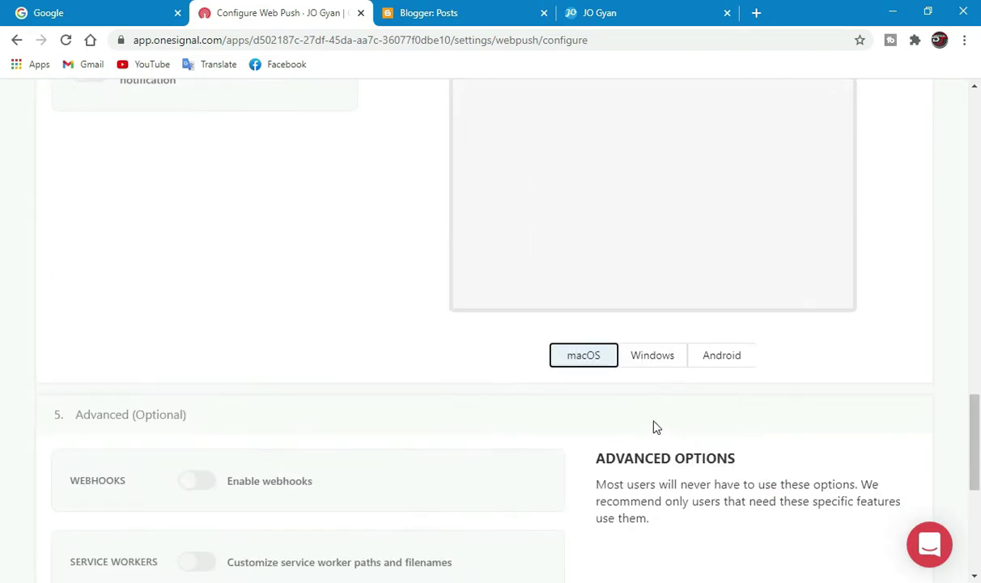
scroll(569, 407, "down", 3)
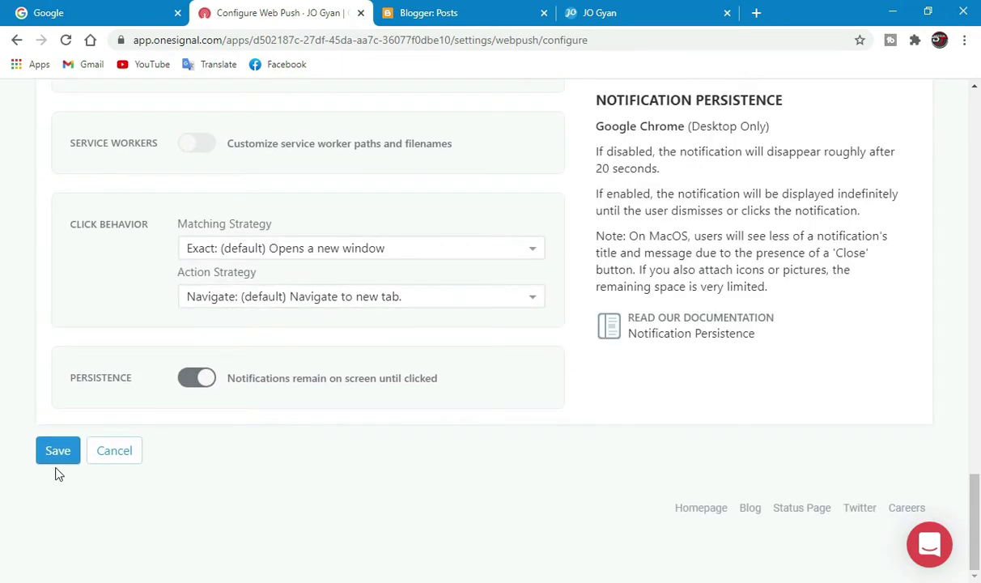
left_click(49, 456)
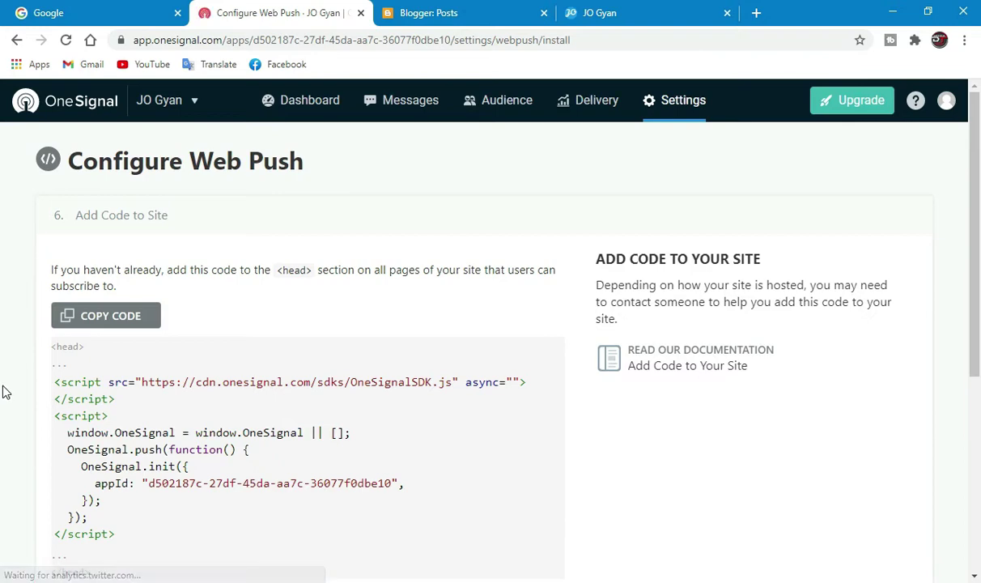
scroll(4, 392, "down", 1)
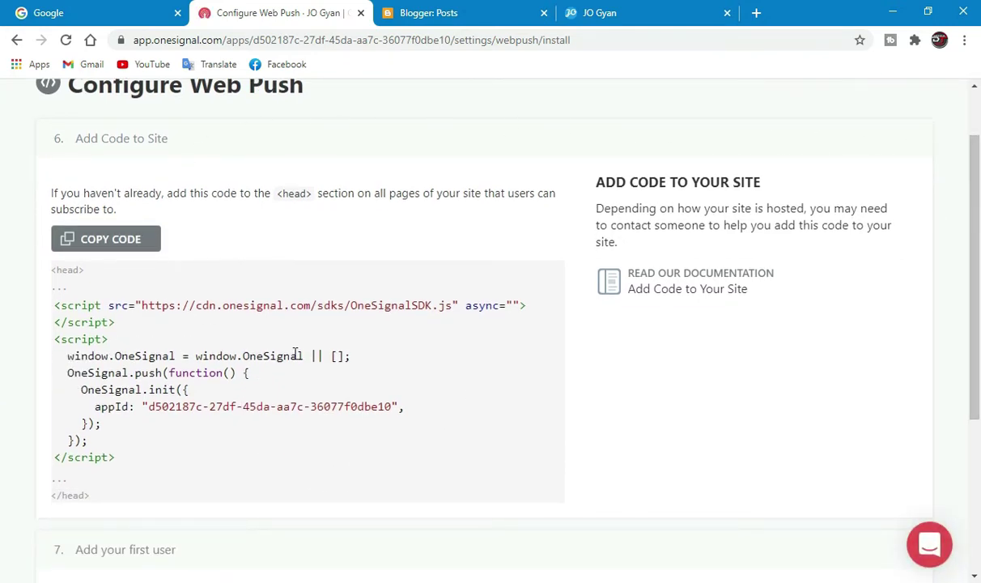
left_click(94, 246)
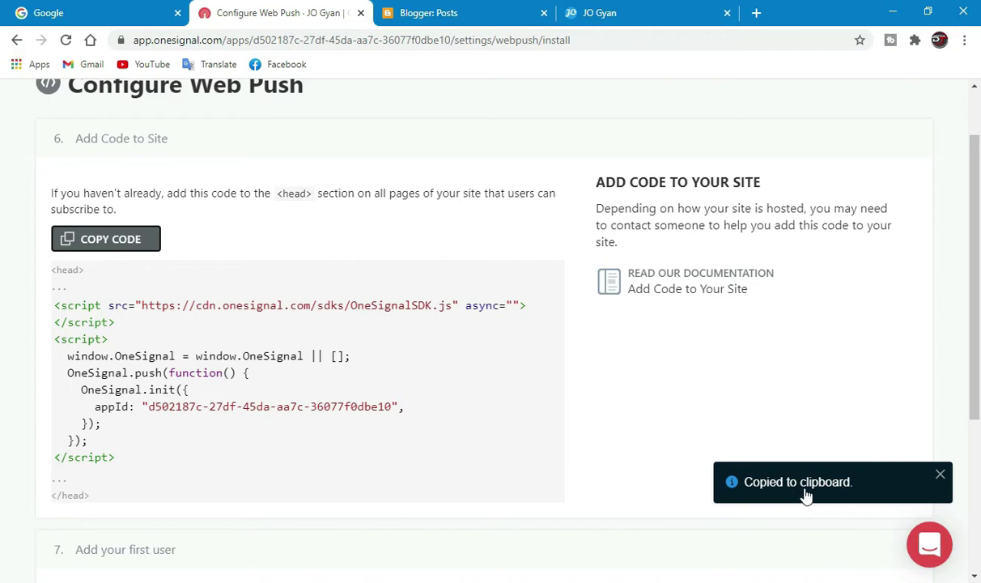
Switch to Blogger and open the JO Gyan blog theme's HTML for editing.
left_click(477, 8)
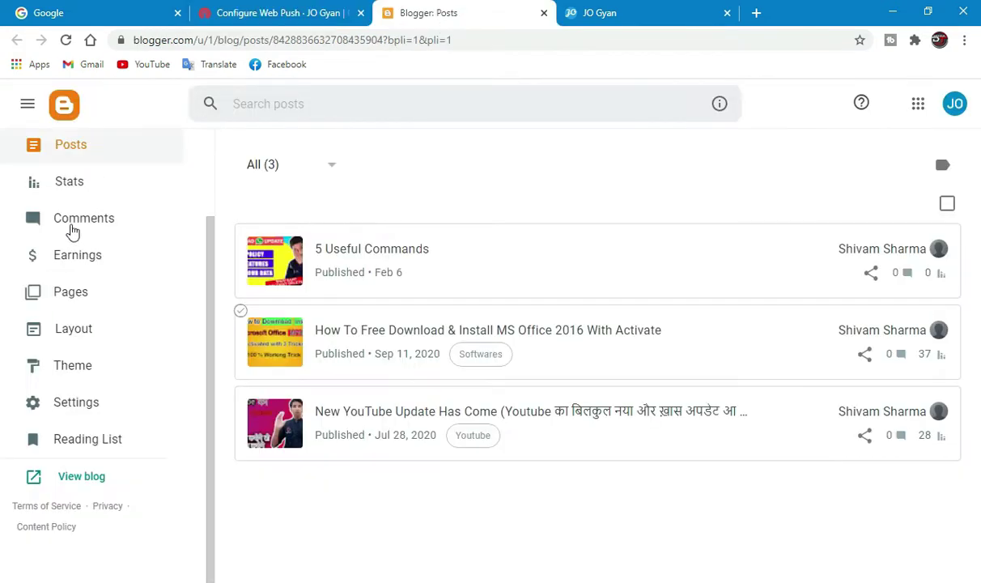
left_click(62, 328)
left_click(84, 476)
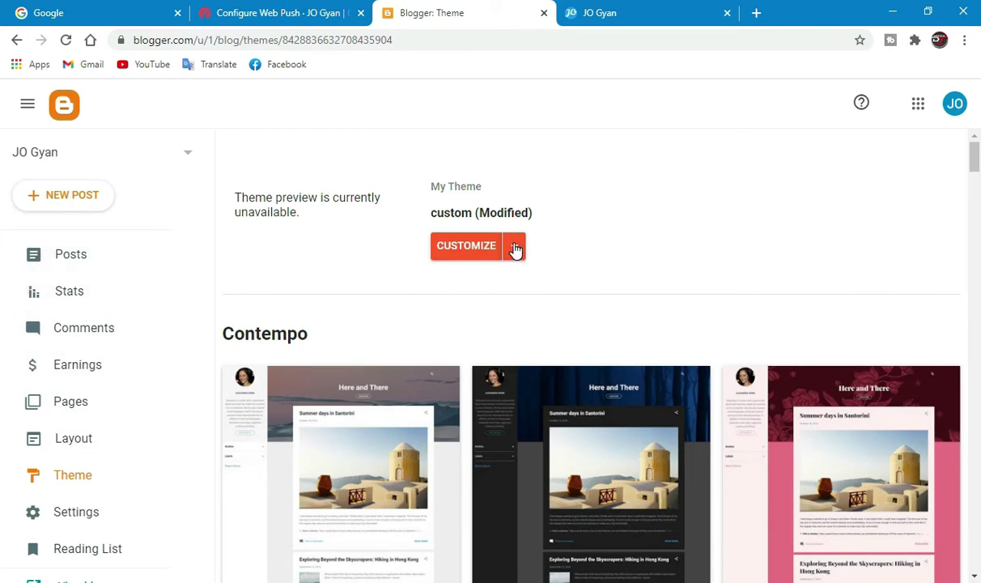
left_click(516, 249)
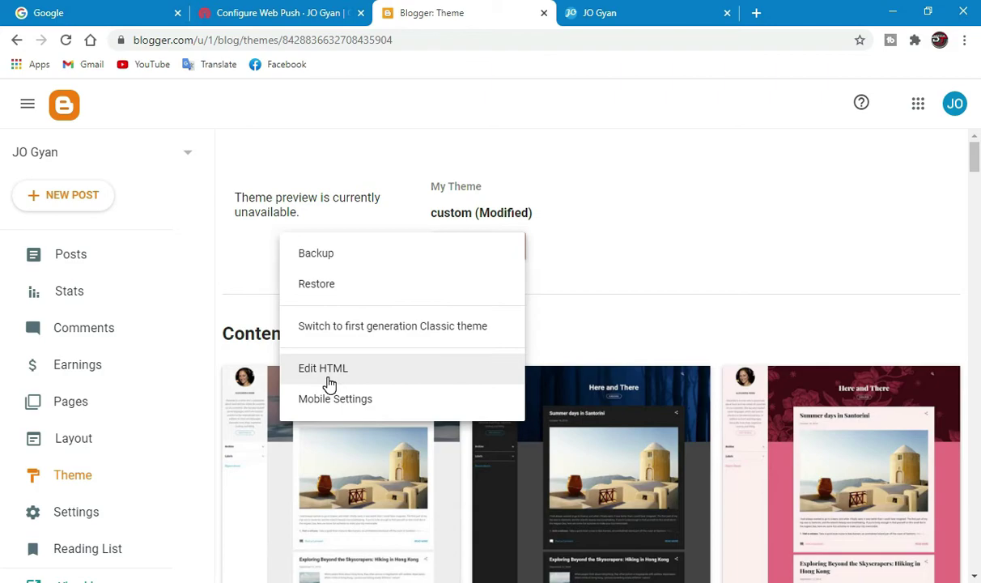
left_click(327, 379)
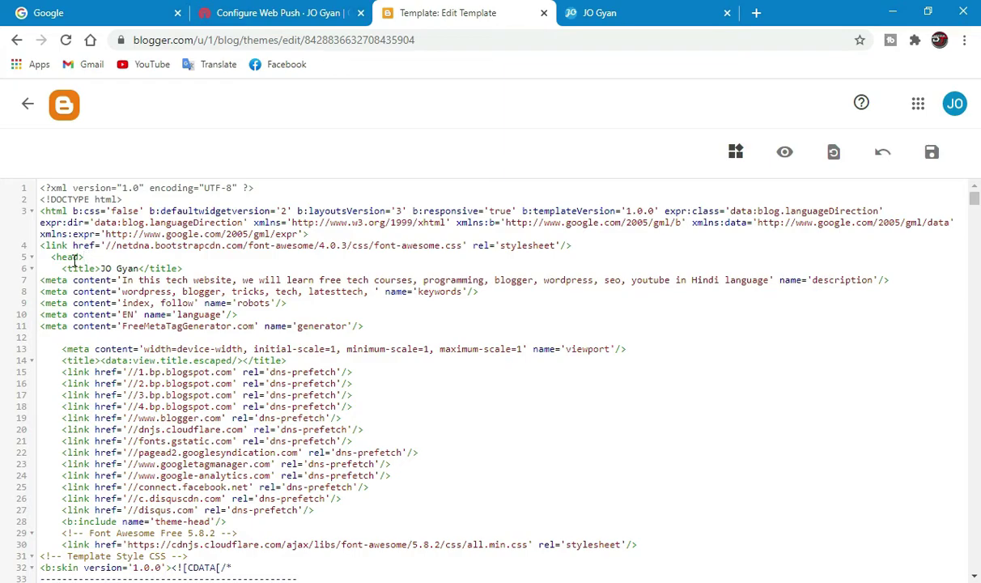
Paste the OneSignal code on new lines directly below the opening <head> tag, save the theme and leave the HTML editor.
key("Return")
key("Return")
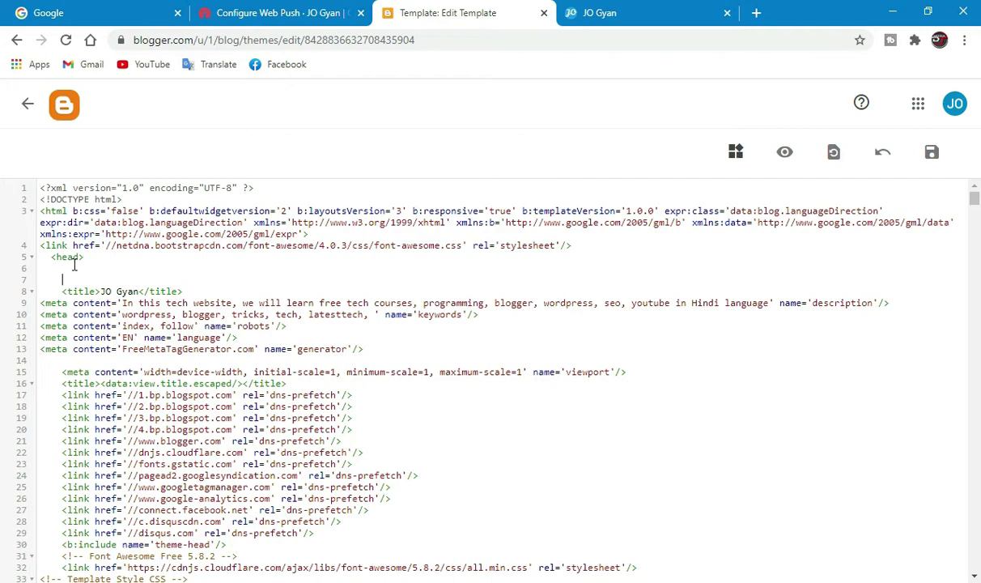
key("ctrl+v")
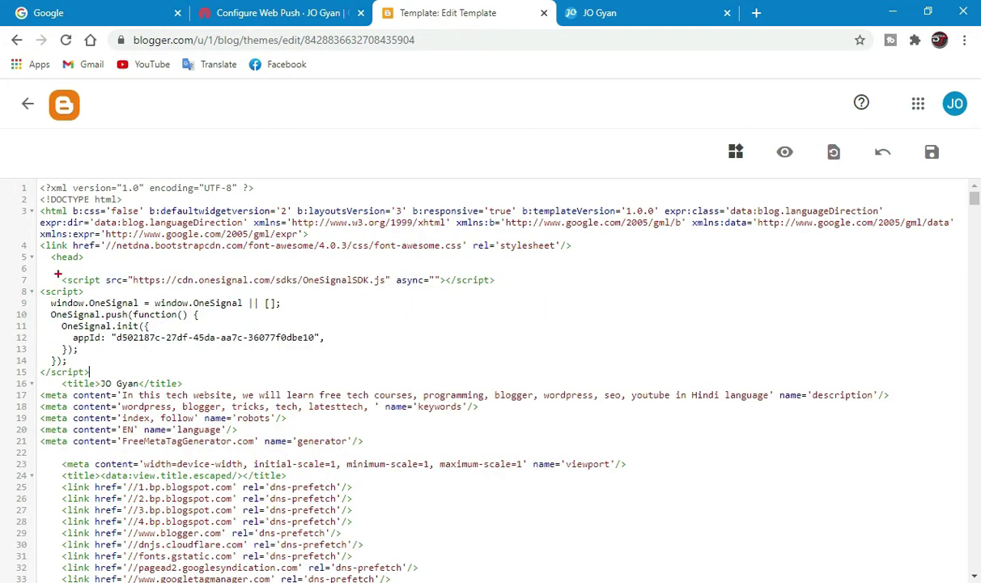
mouse_move(57, 274)
left_mouse_down()
mouse_move(162, 328)
mouse_move(391, 360)
mouse_move(575, 370)
mouse_move(575, 380)
left_mouse_up()
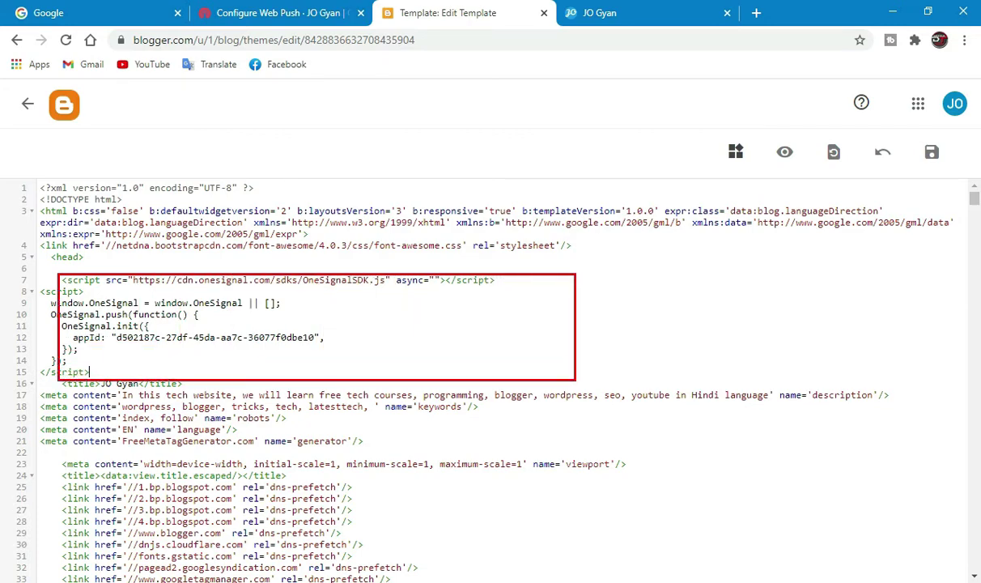
left_click(931, 152)
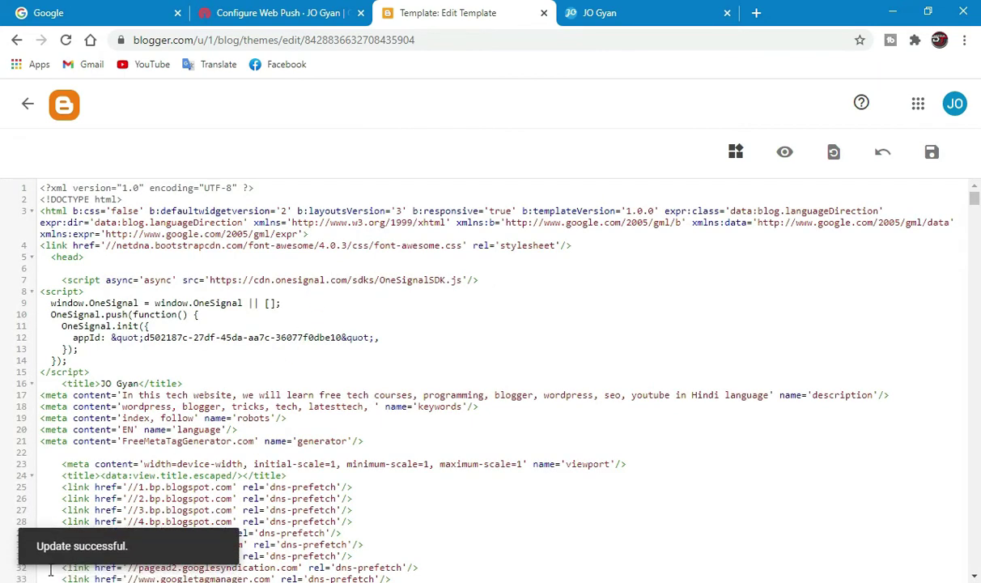
left_click(27, 106)
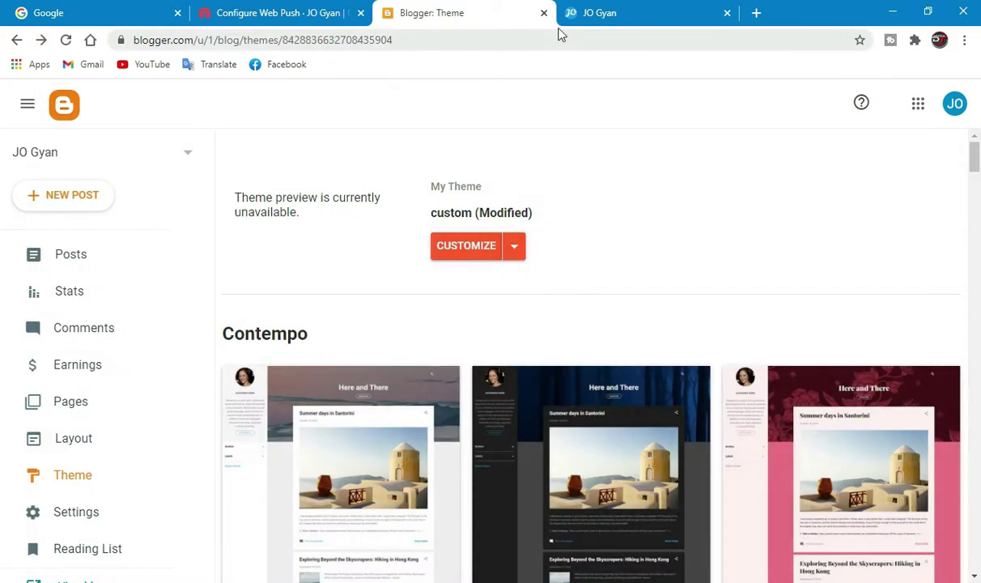
On the JO Gyan blog, subscribe to notifications through the bell, allow the browser permission and dismiss the welcome notification.
left_click(595, 13)
left_click(831, 369)
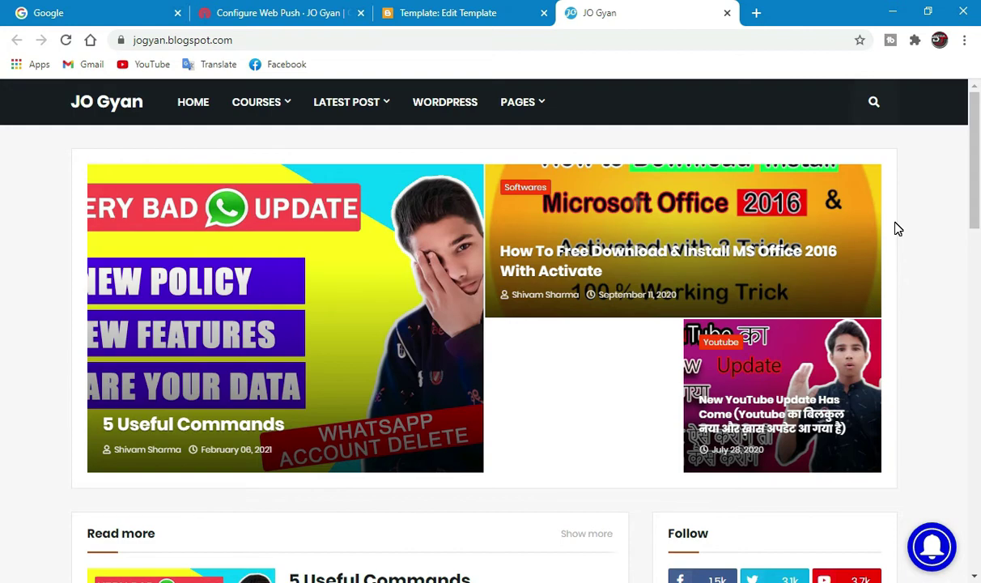
left_click(933, 556)
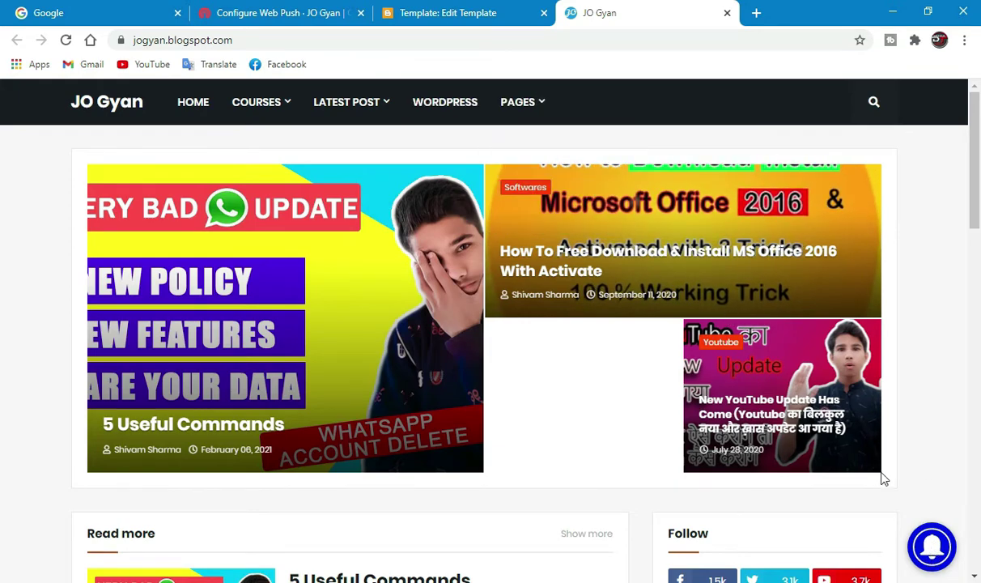
left_click(933, 550)
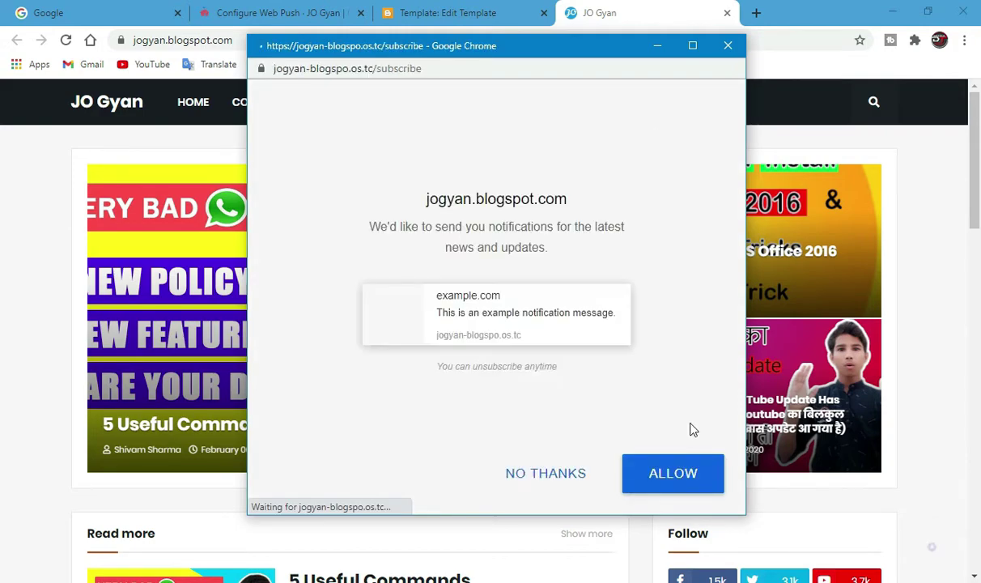
left_click(400, 155)
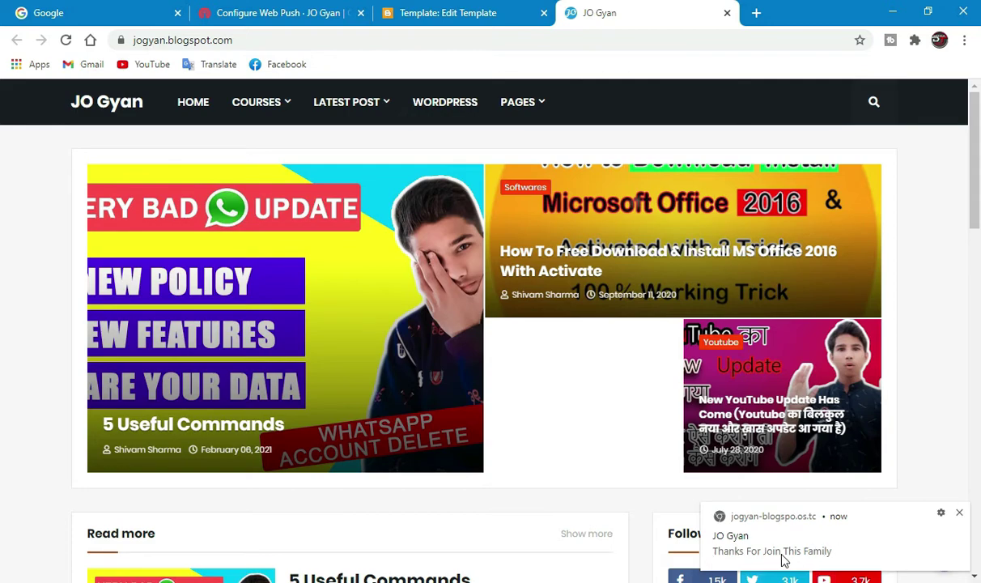
left_click(961, 514)
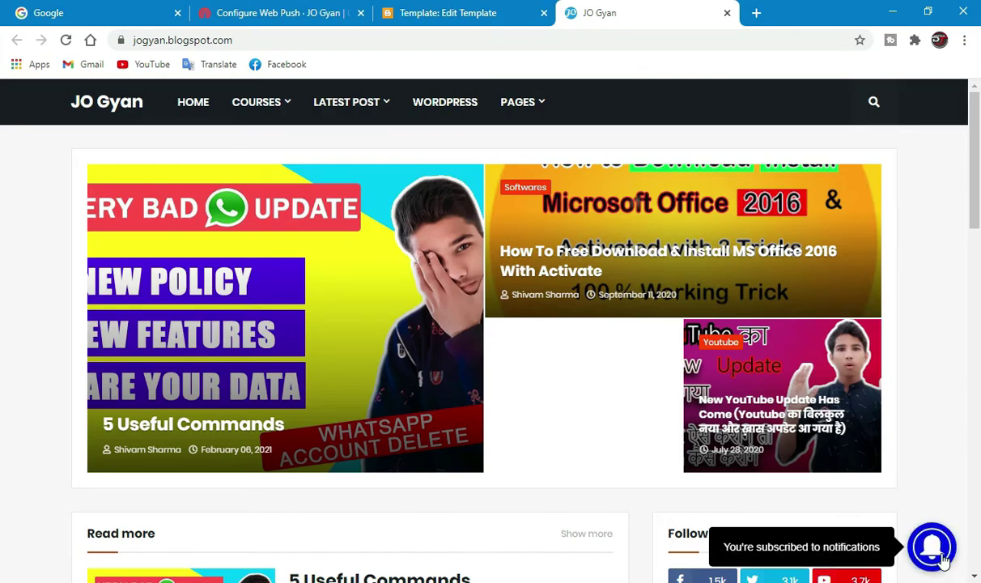
mouse_move(293, 123)
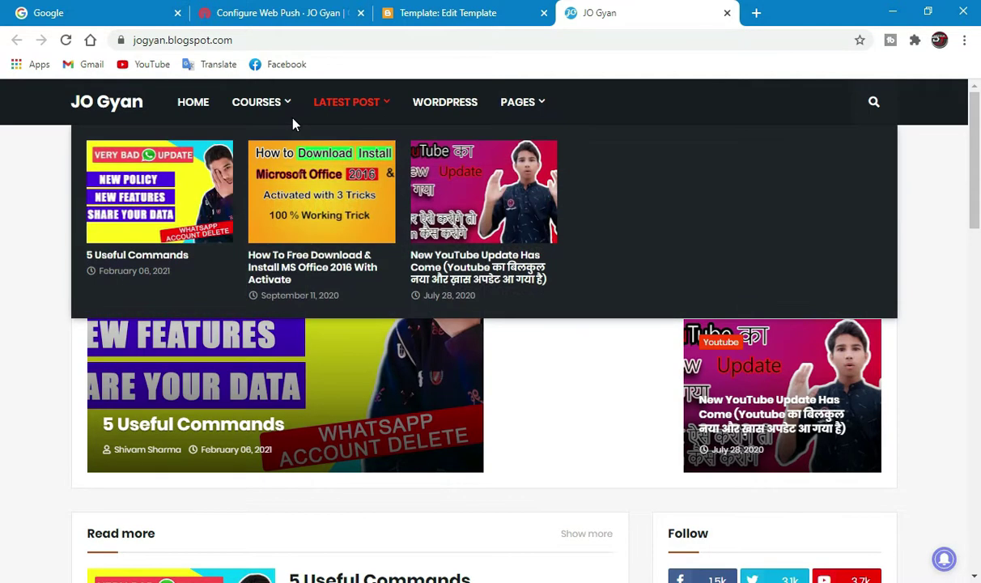